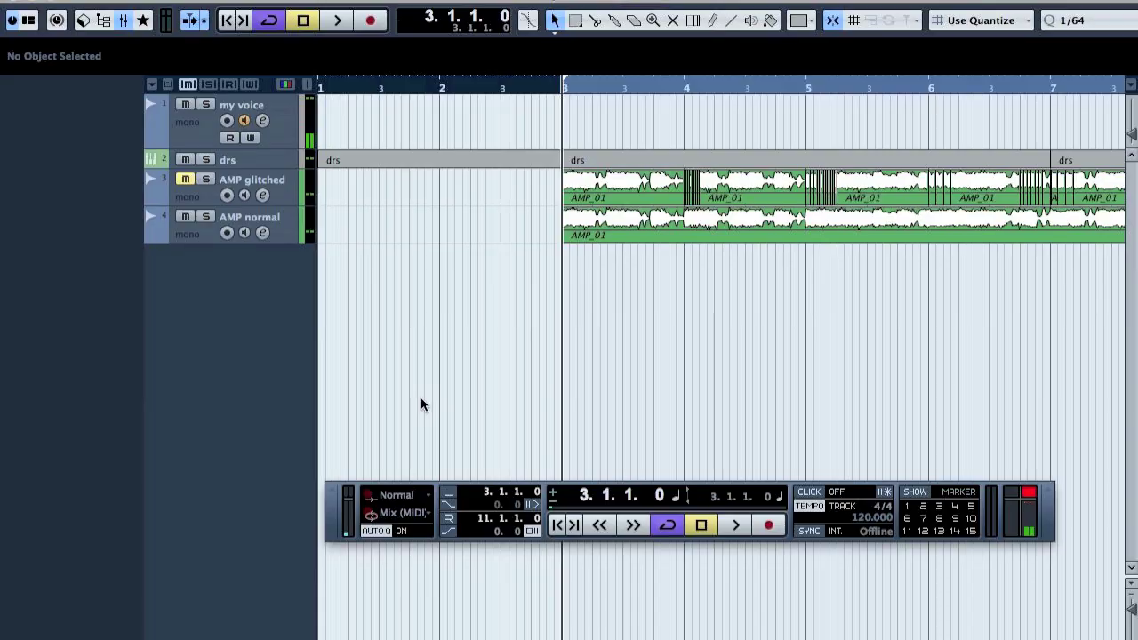
left_click(596, 21)
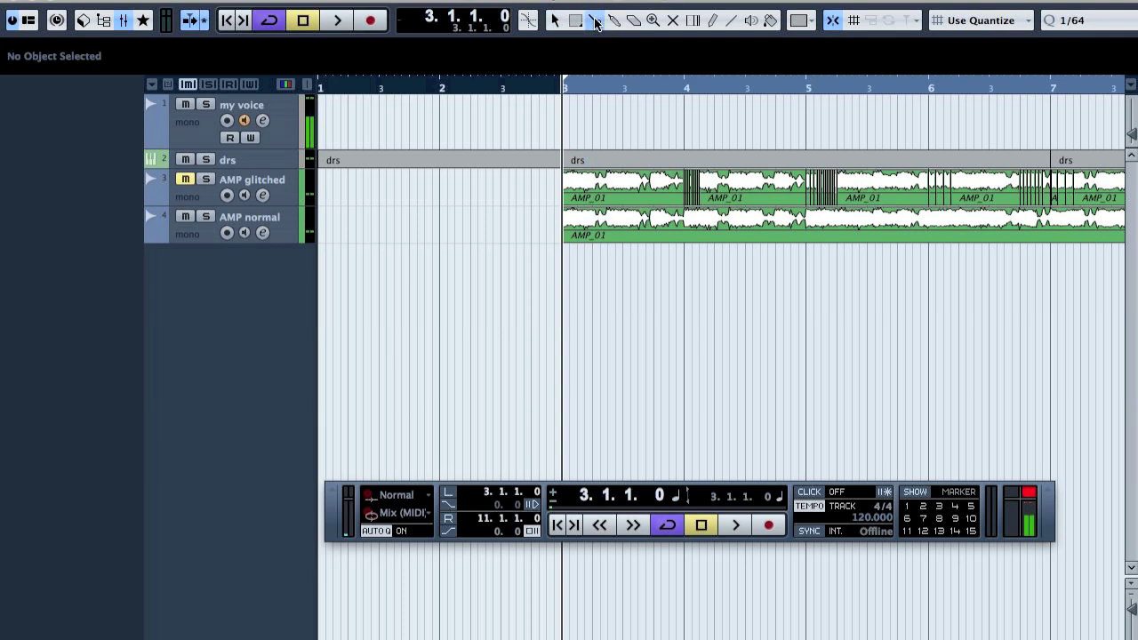
left_click_drag(681, 89, 669, 134)
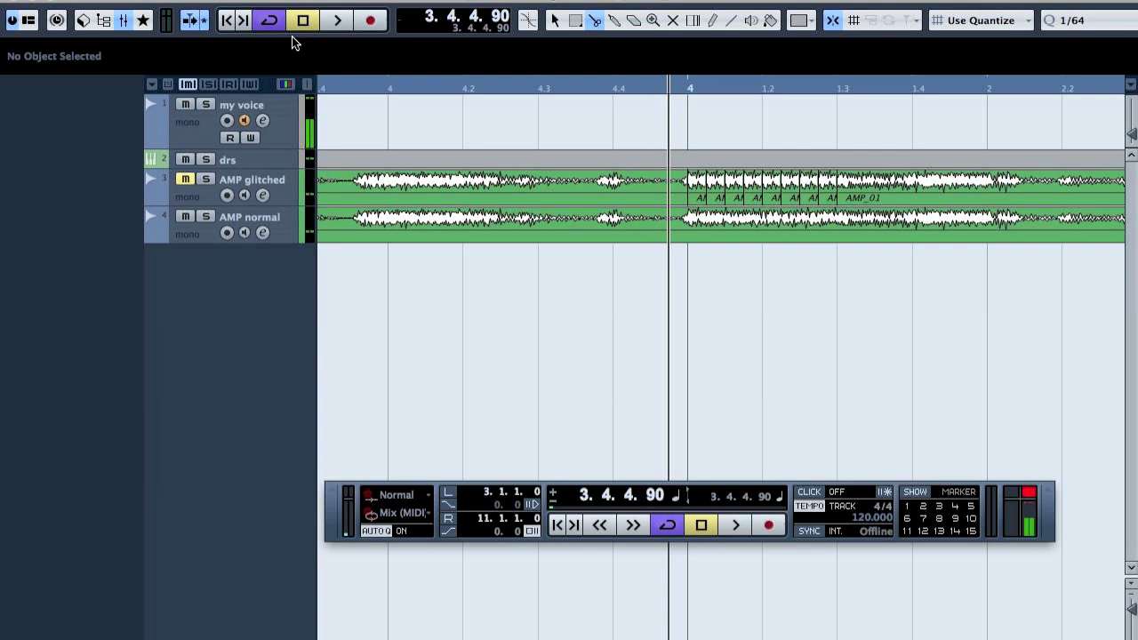
left_click(159, 0)
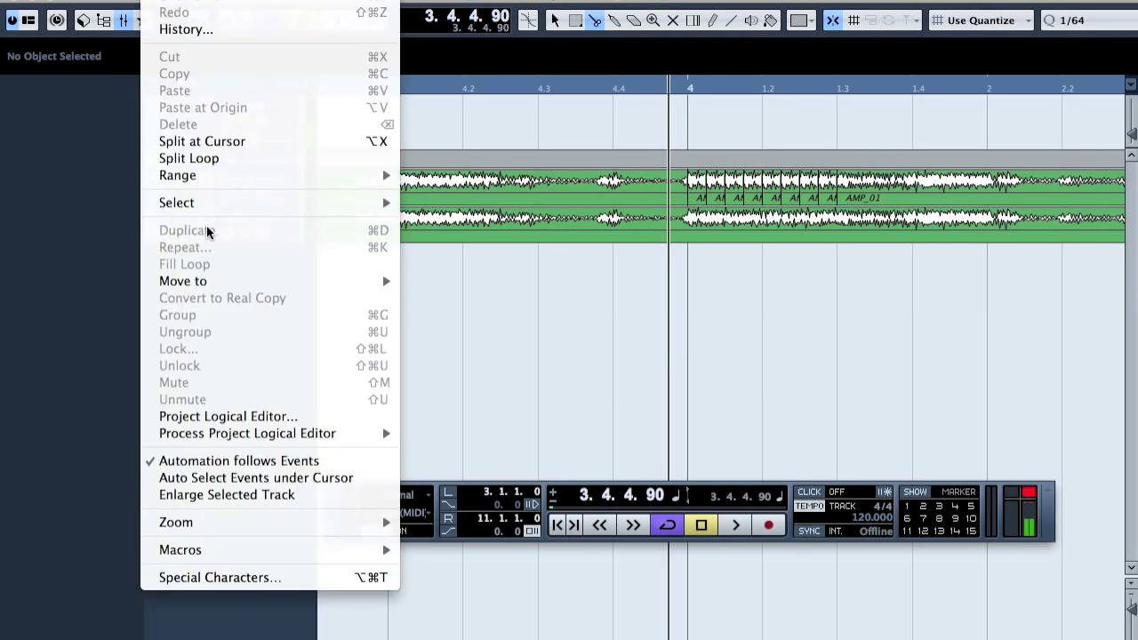
left_click(645, 331)
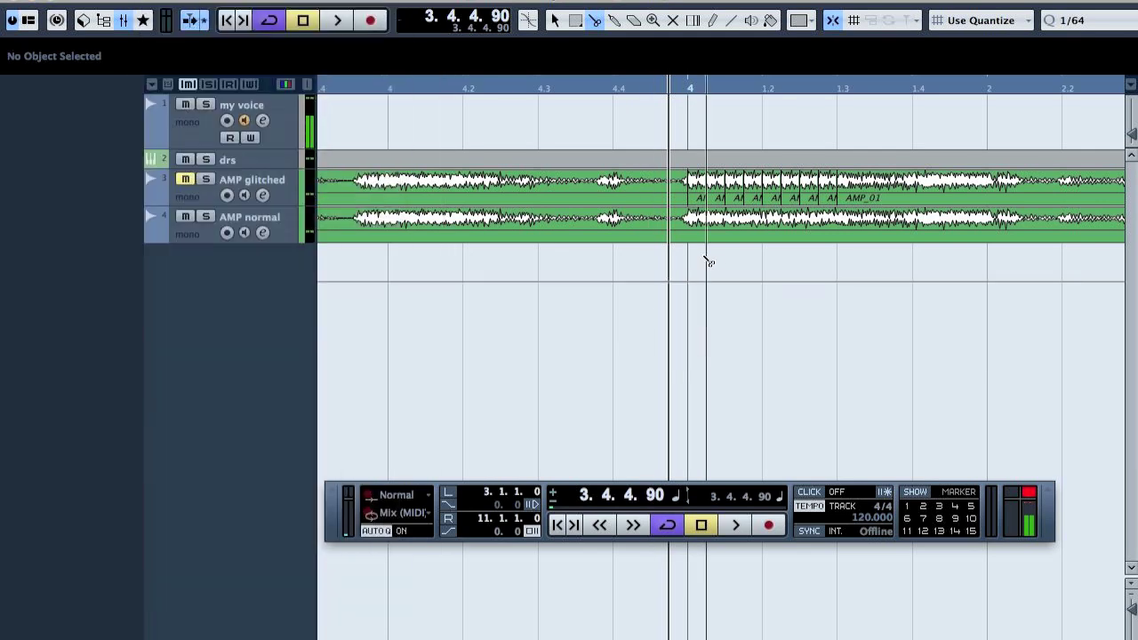
key("g")
key("g")
key("g")
key("g")
key("g")
key("g")
key("g")
key("g")
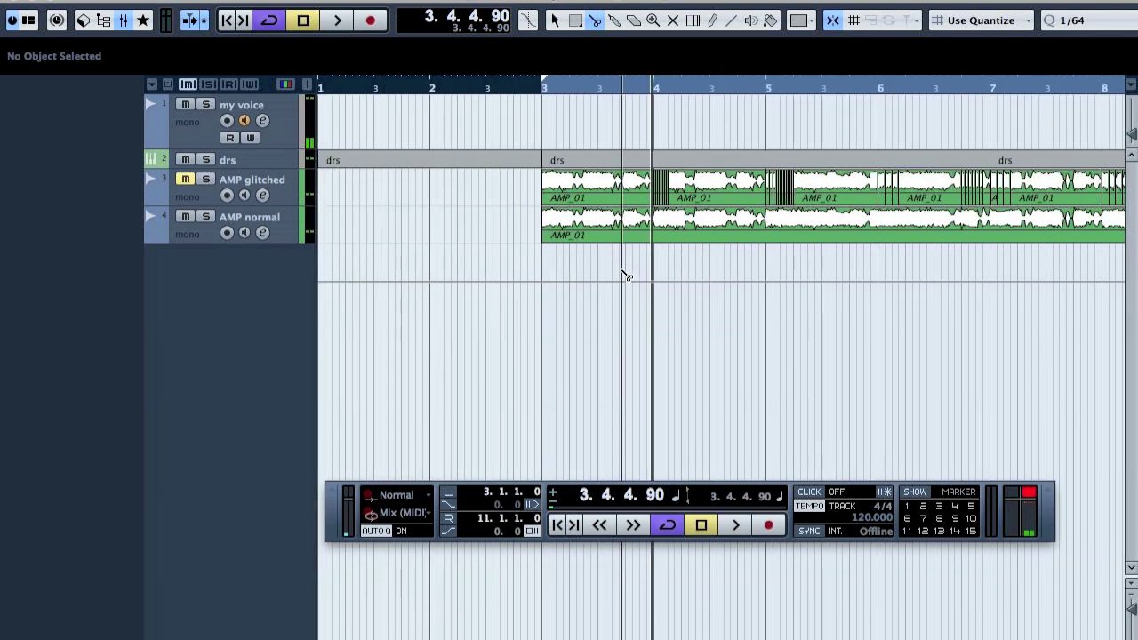
key("g")
key("1")
key("g")
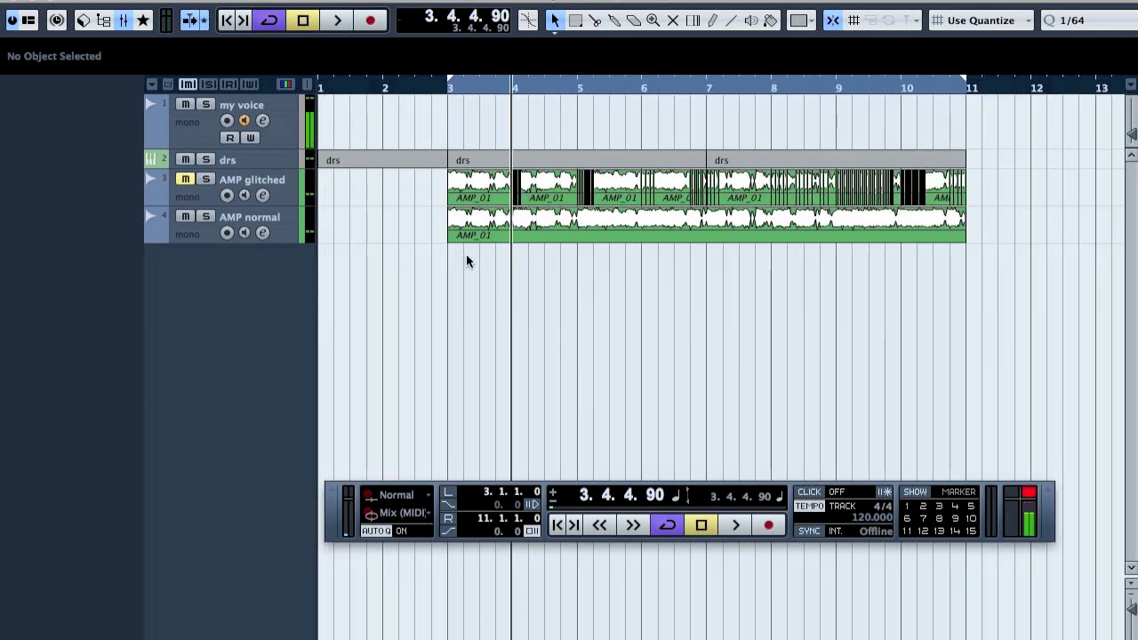
Mute the AMP normal track, unmute AMP glitched, and play the loop from bar 3
left_click(184, 218)
left_click(184, 181)
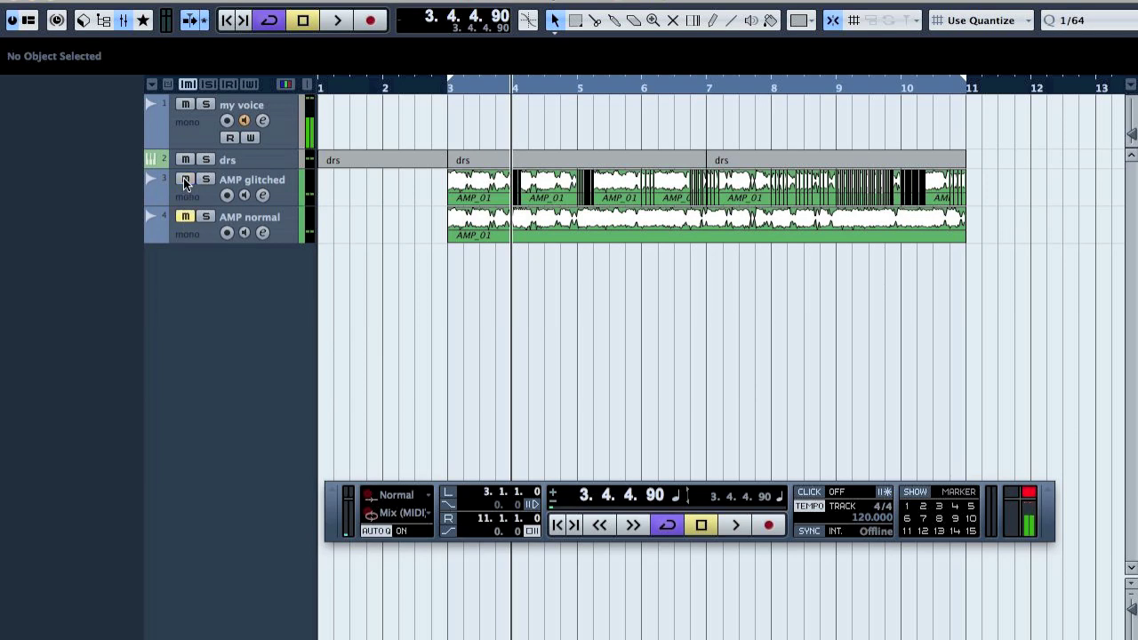
key("KP_1")
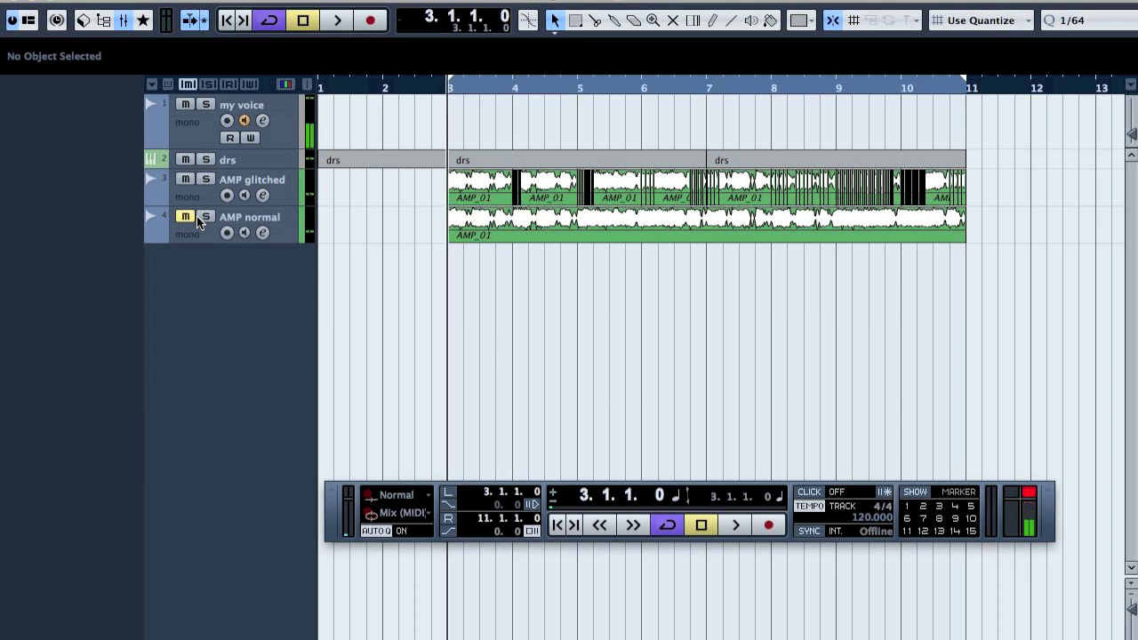
key("space")
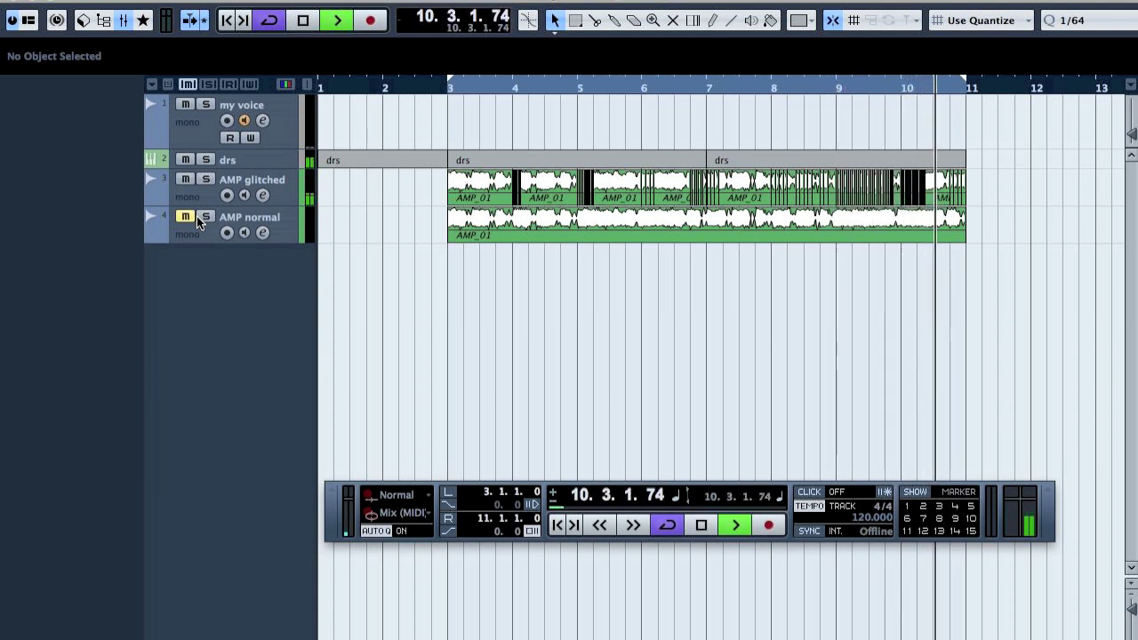
key("space")
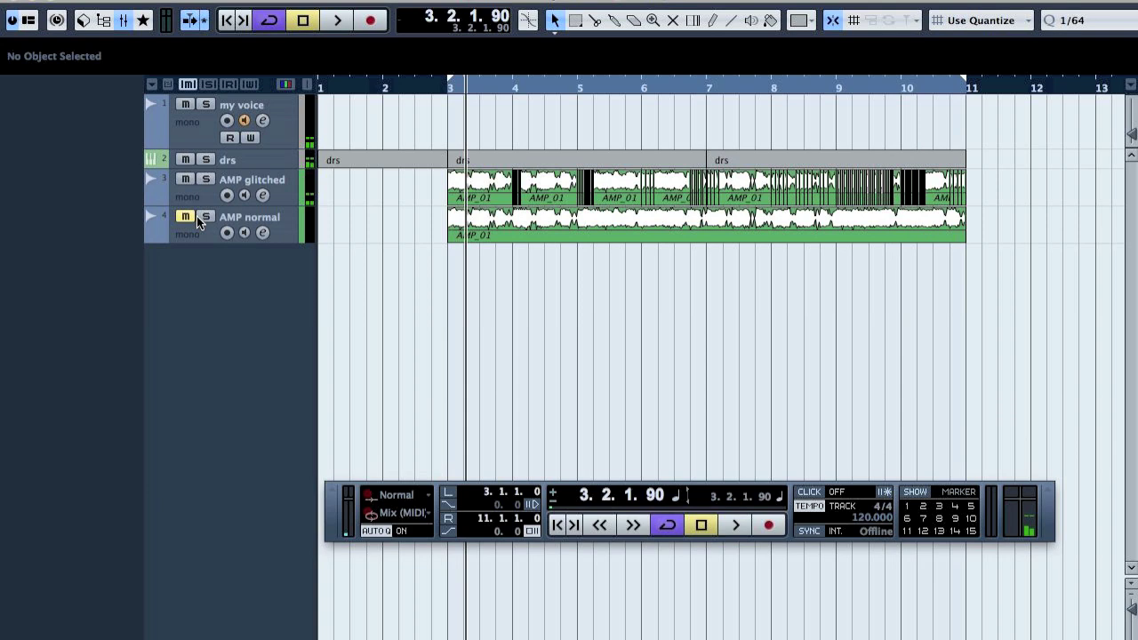
Compare the two tracks at bar 4 by playing AMP glitched from 3.4.3 with AMP normal muted
left_click(186, 217)
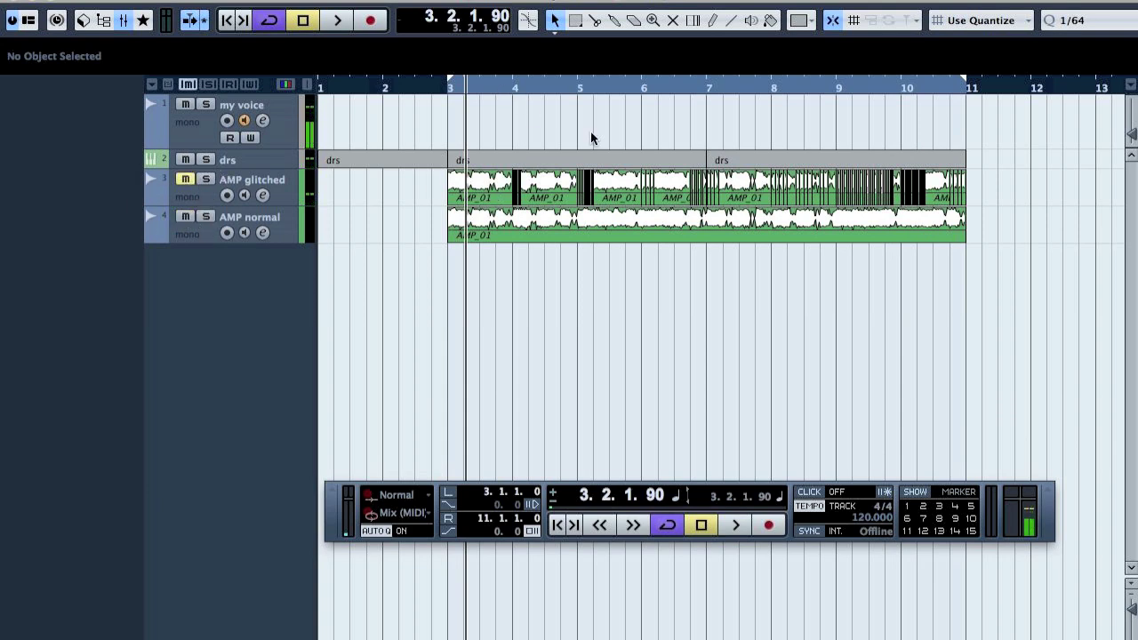
left_click_drag(483, 85, 499, 196)
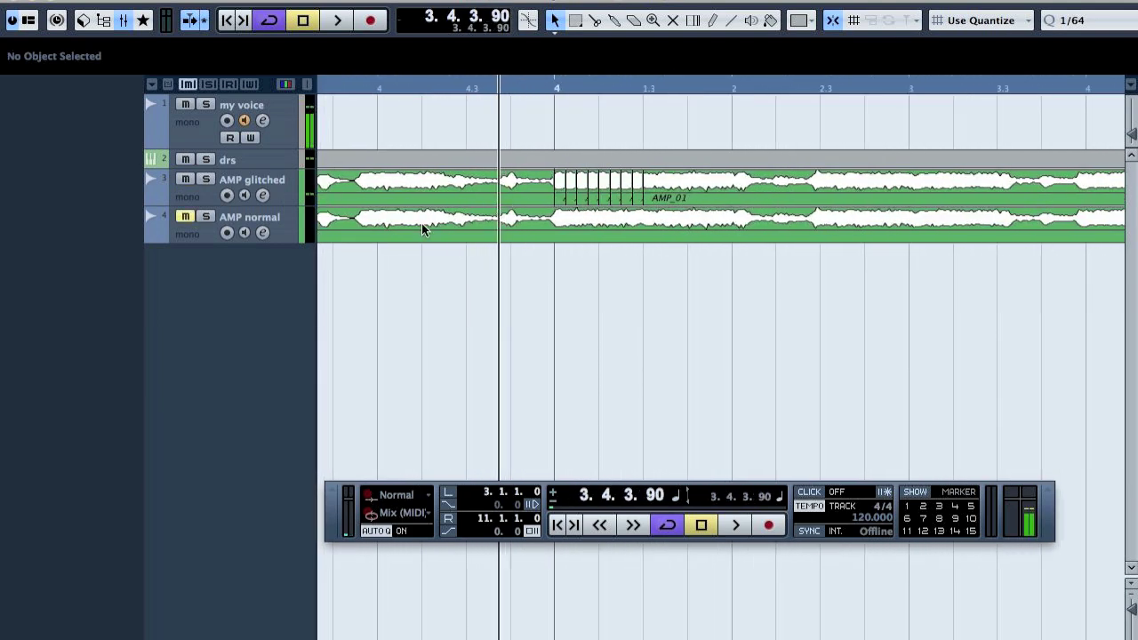
key("space")
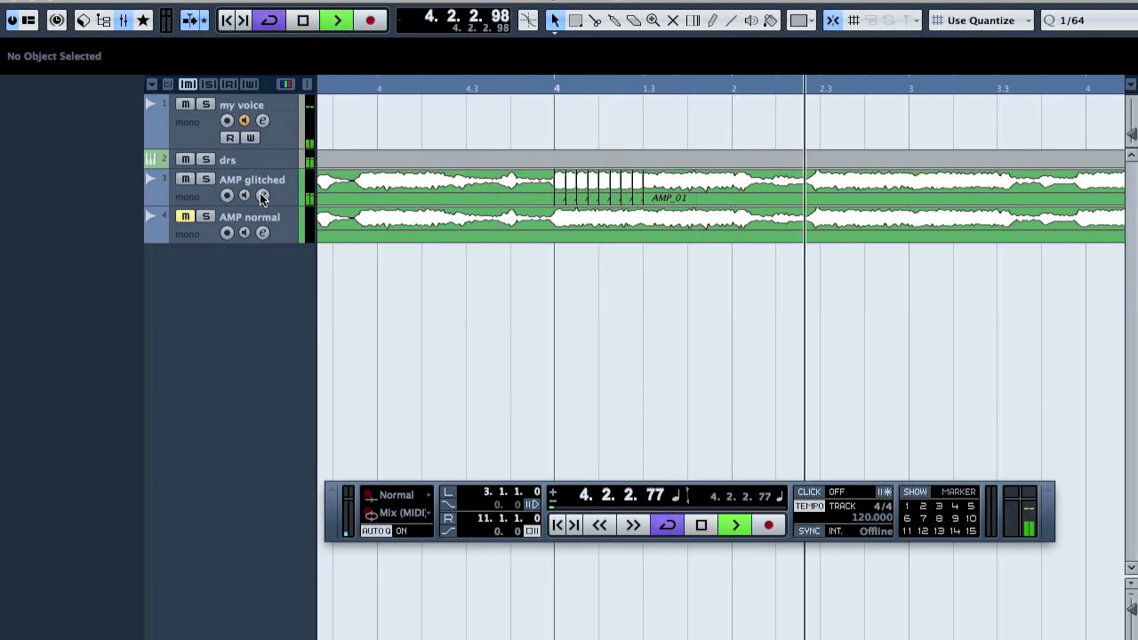
key("space")
Mute AMP glitched, unmute AMP normal, and play the unedited audio from 3.4.1 past bar 4
left_click(187, 183)
left_click(376, 85)
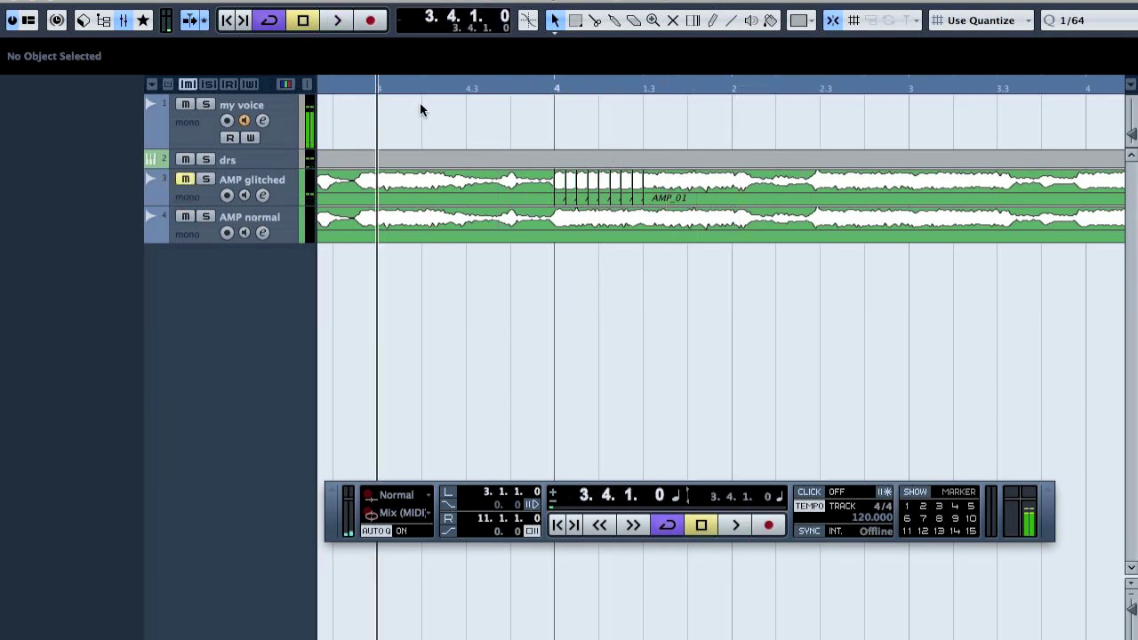
key("space")
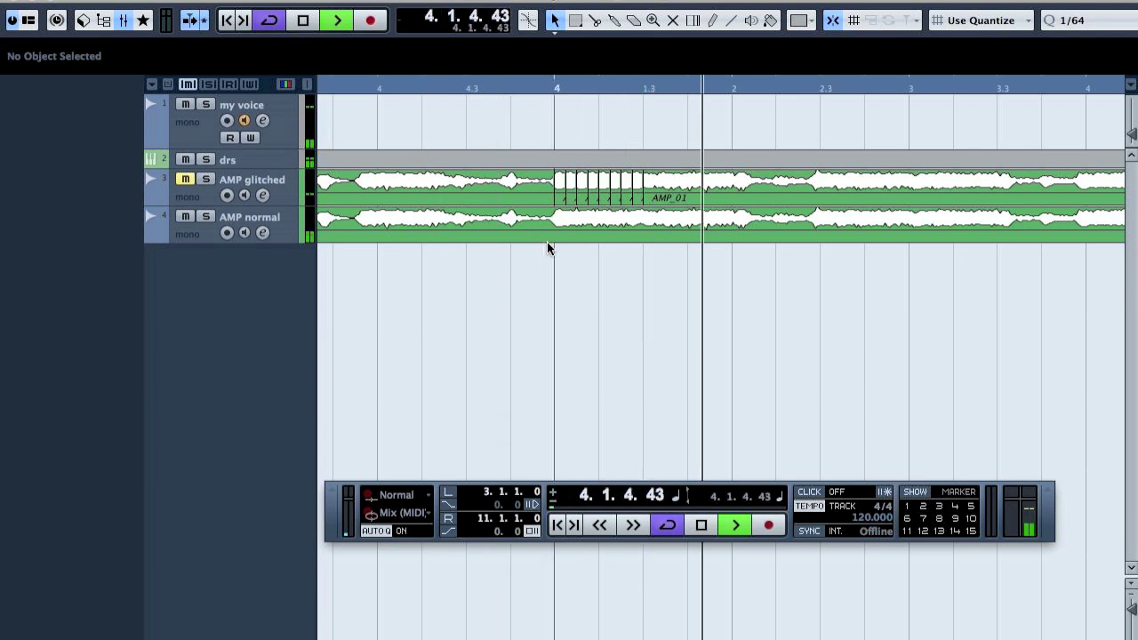
key("space")
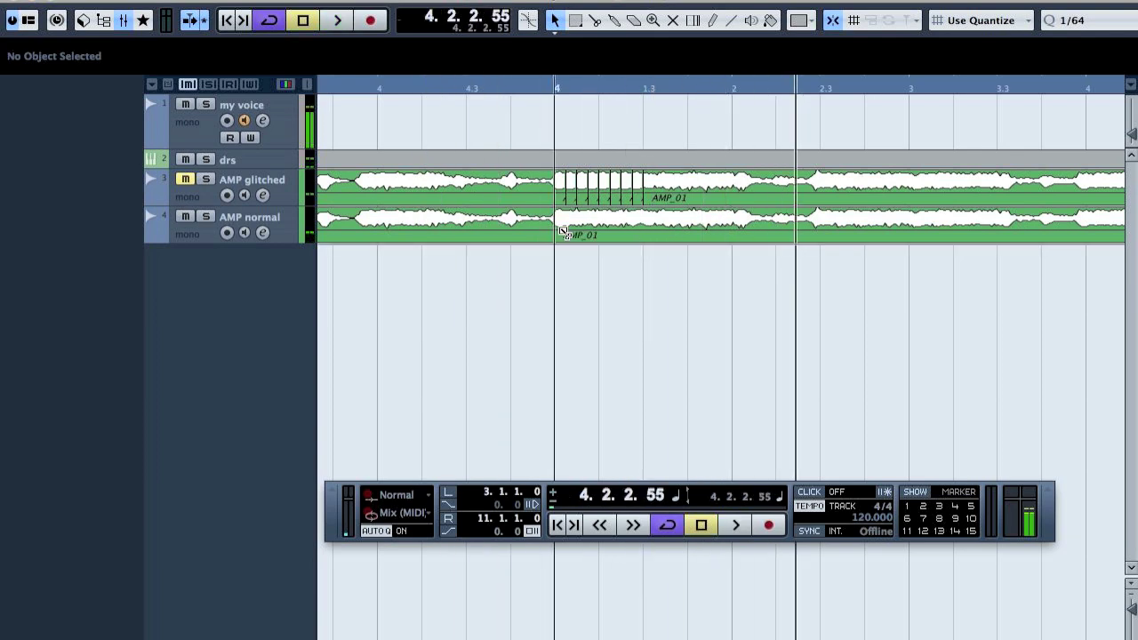
With quantize at 1/64, cut a 1/64 slice at bar 4 on AMP normal and trim the remaining audio to start at 4.1.3
left_click(1098, 25)
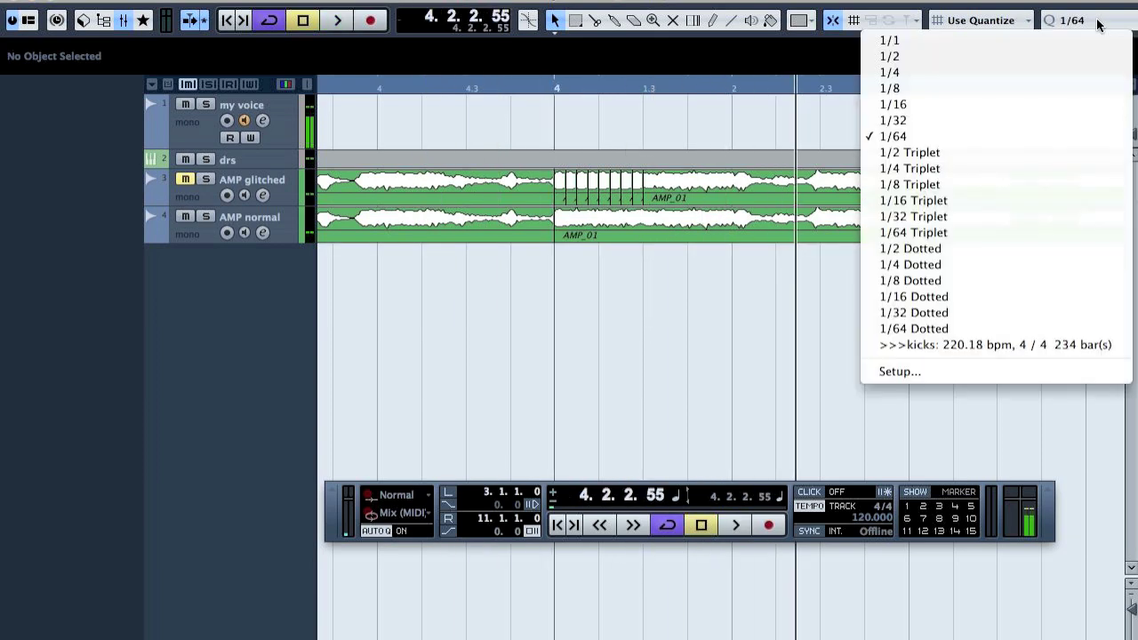
left_click(987, 131)
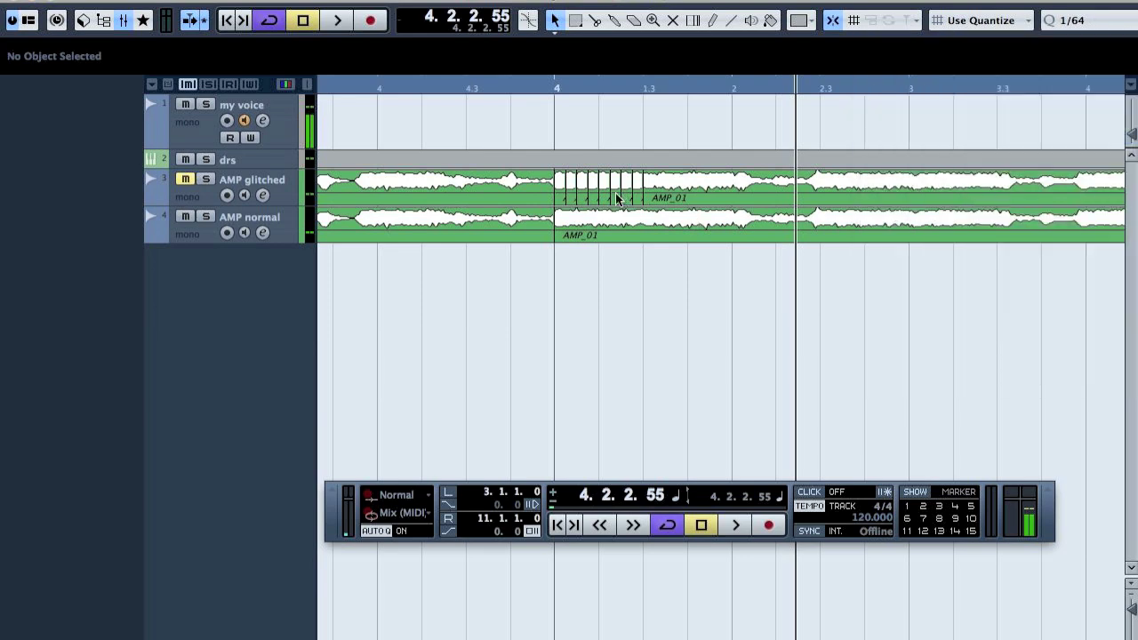
left_click_drag(576, 236, 644, 235)
Duplicate the 1/64 slice at bar 4 on AMP normal until it fills the gap up to 4.1.3
left_click(562, 235)
key("super+d")
key("super+d")
key("super+d")
key("super+d")
key("super+d")
key("super+d")
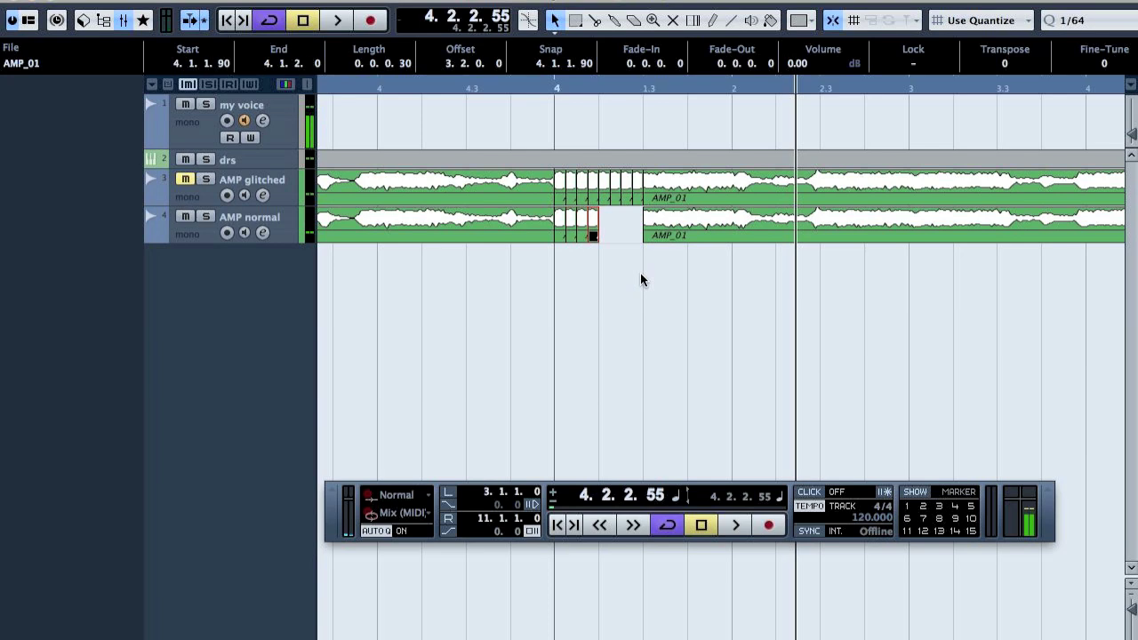
Play the new stutter at bar 4 on AMP normal from 3.4.1, and clear the selection
left_click(385, 84)
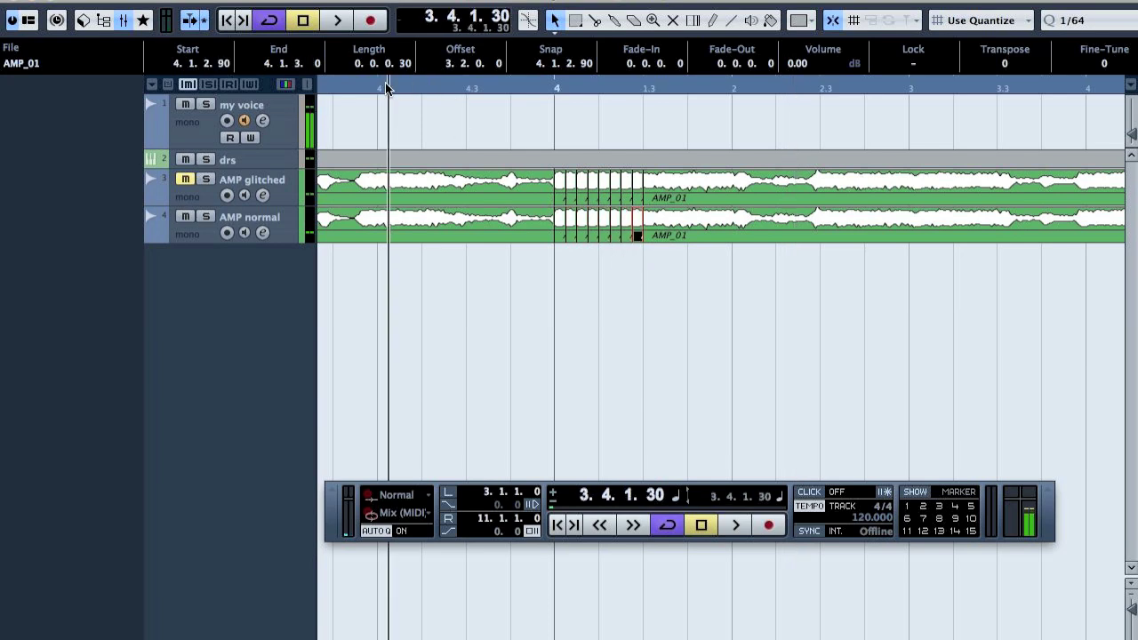
key("space")
key("space")
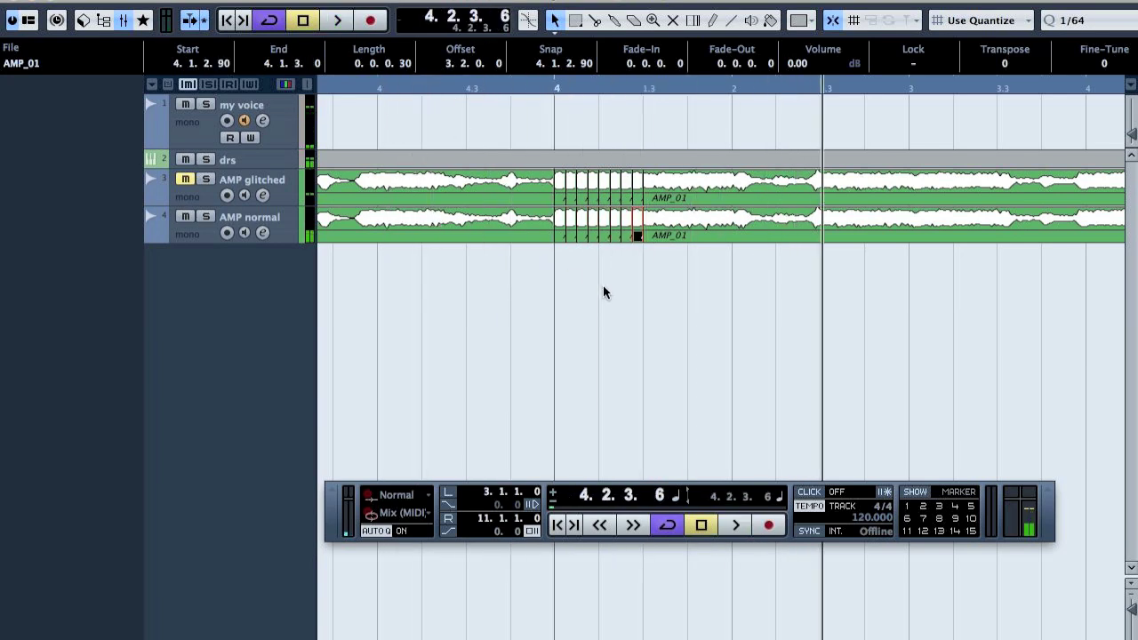
left_click(603, 289)
Examine the slice pattern at bar 5 on the AMP glitched track
scroll(603, 290, "right", 5)
scroll(603, 296, "right", 4)
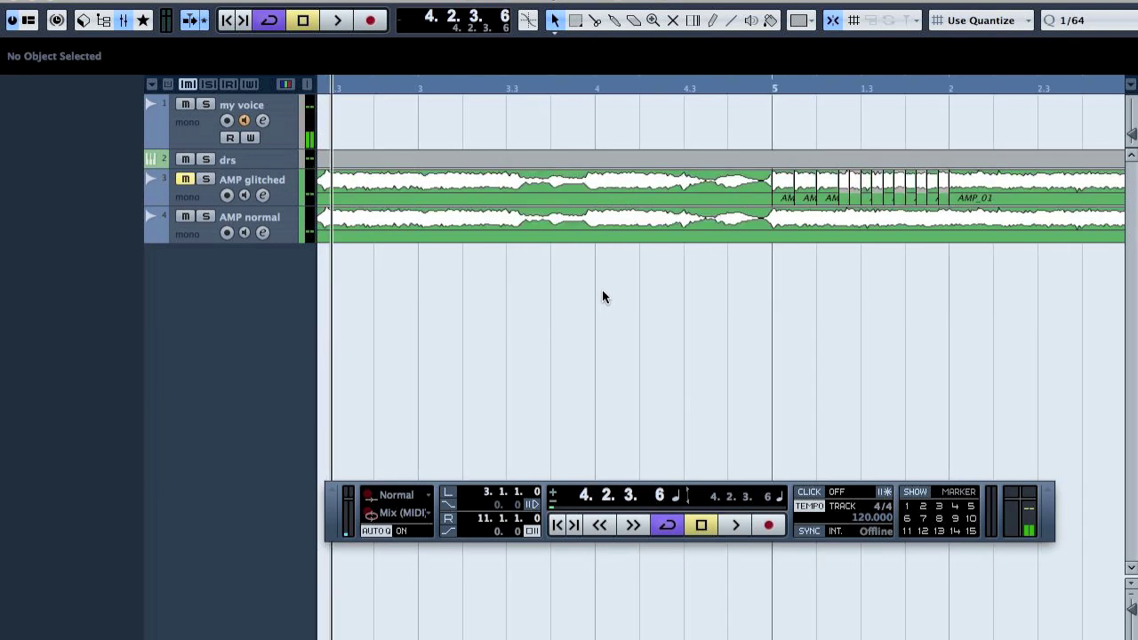
key("g")
key("g")
key("g")
key("g")
key("g")
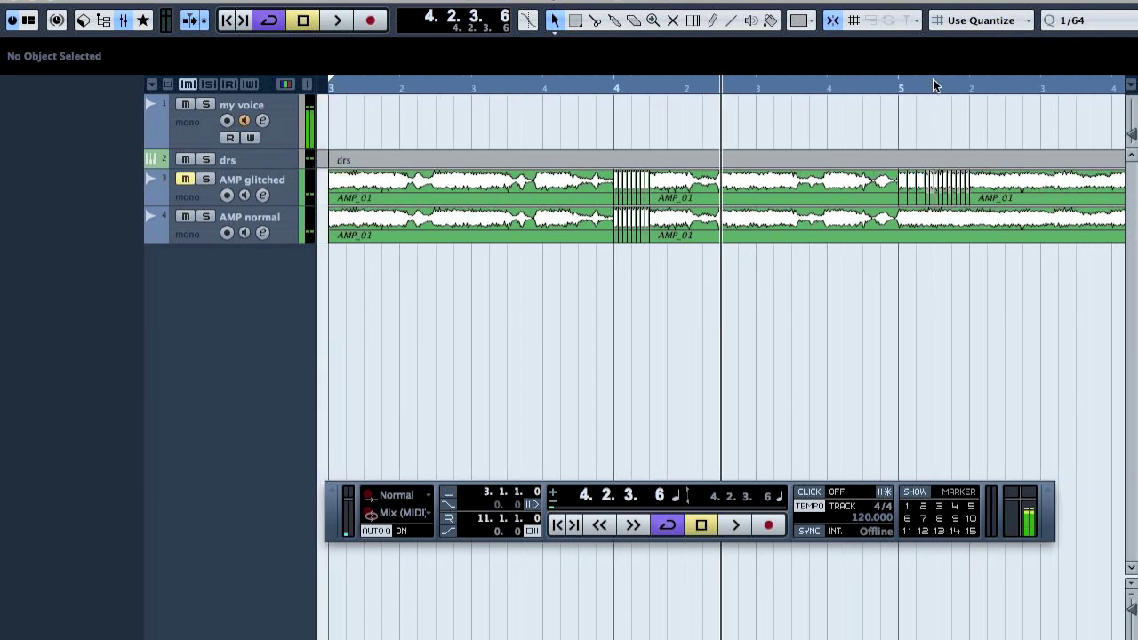
mouse_move(907, 87)
left_mouse_down()
mouse_move(889, 114)
mouse_move(886, 89)
left_mouse_up()
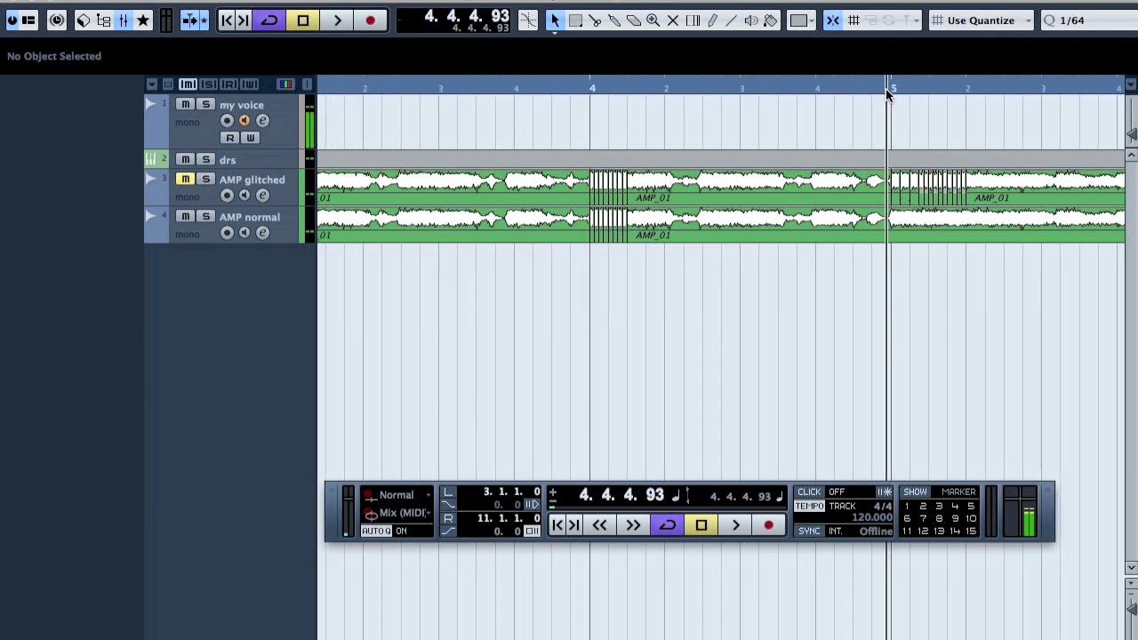
scroll(799, 285, "right", 5)
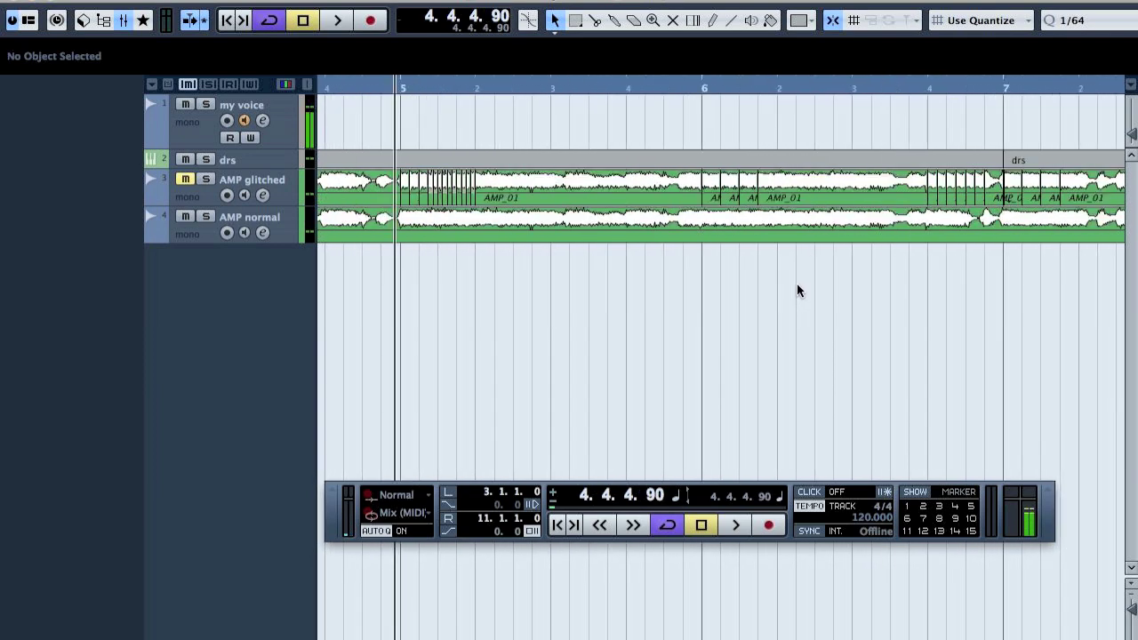
Set quantize to 1/16, cut a 1/16 slice at bar 6 on AMP normal, and trim the remaining audio to start at 6.1.4
left_click_drag(693, 85, 697, 101)
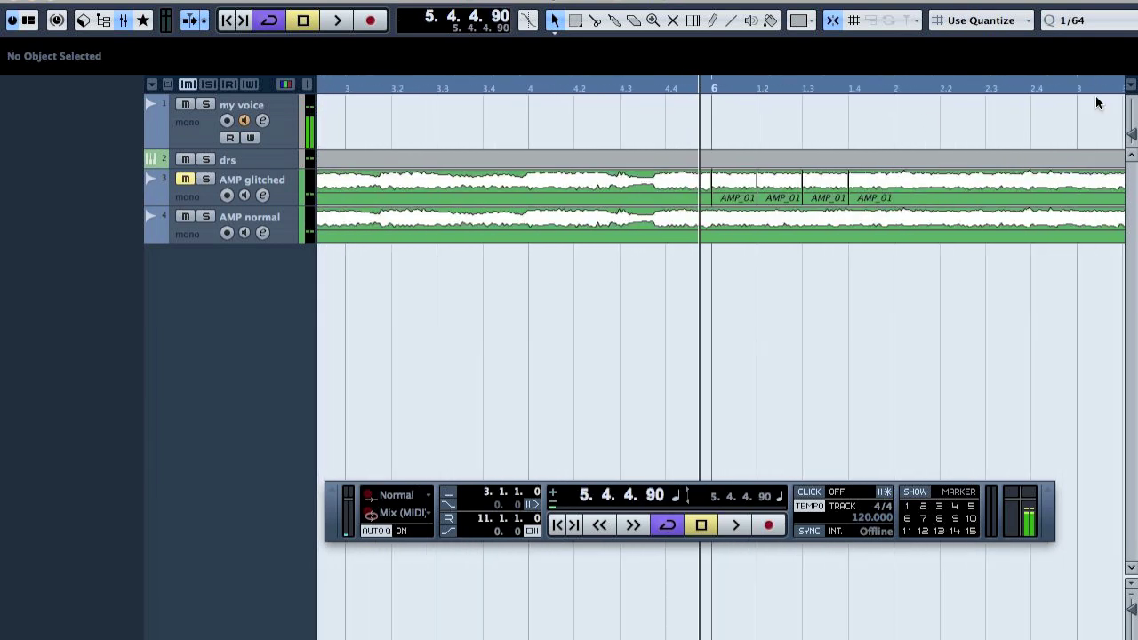
left_click(1070, 20)
left_click(1022, 106)
left_click(717, 224, "alt")
left_click(770, 229, "alt")
left_click(792, 235)
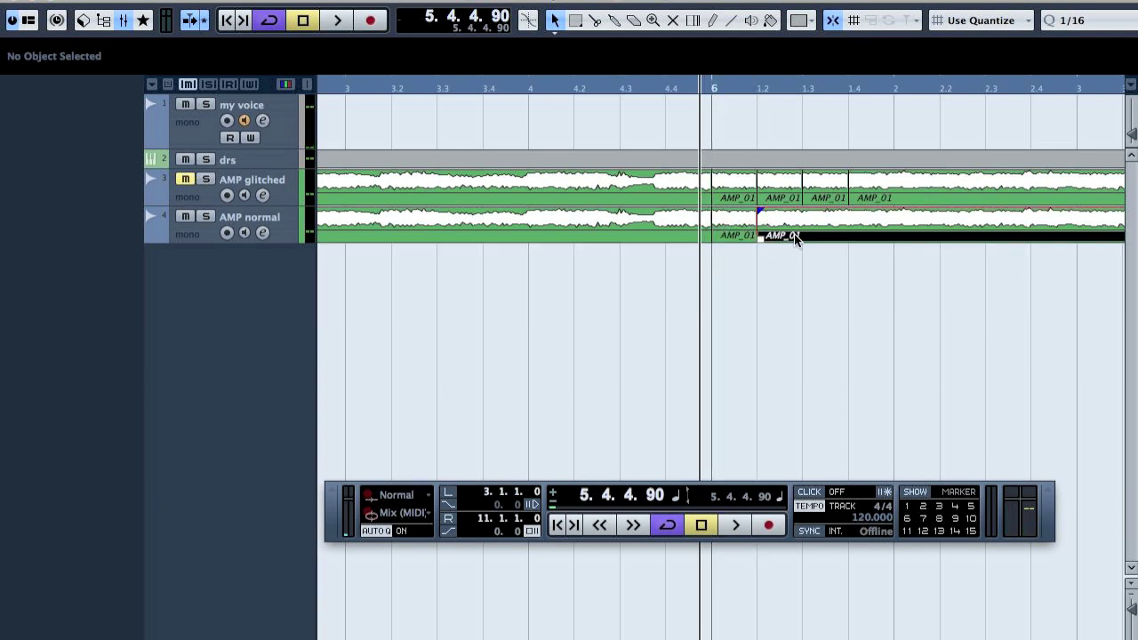
left_click_drag(761, 238, 850, 238)
Duplicate the 1/16 slice at bar 6 on AMP normal twice to fill the gap up to 6.1.4
left_click(748, 233)
key("super+d")
key("super+d")
Play AMP normal from the second half of bar 5 through the repeated slices at bar 6
key("g")
key("g")
key("g")
key("g")
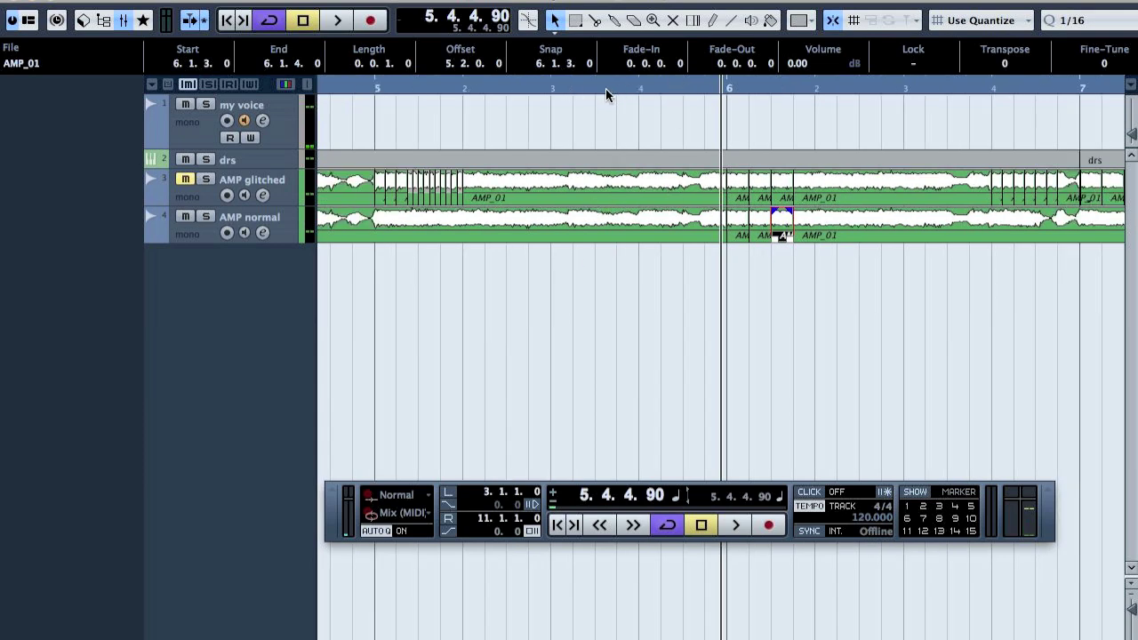
double_click(605, 89)
left_click(742, 298)
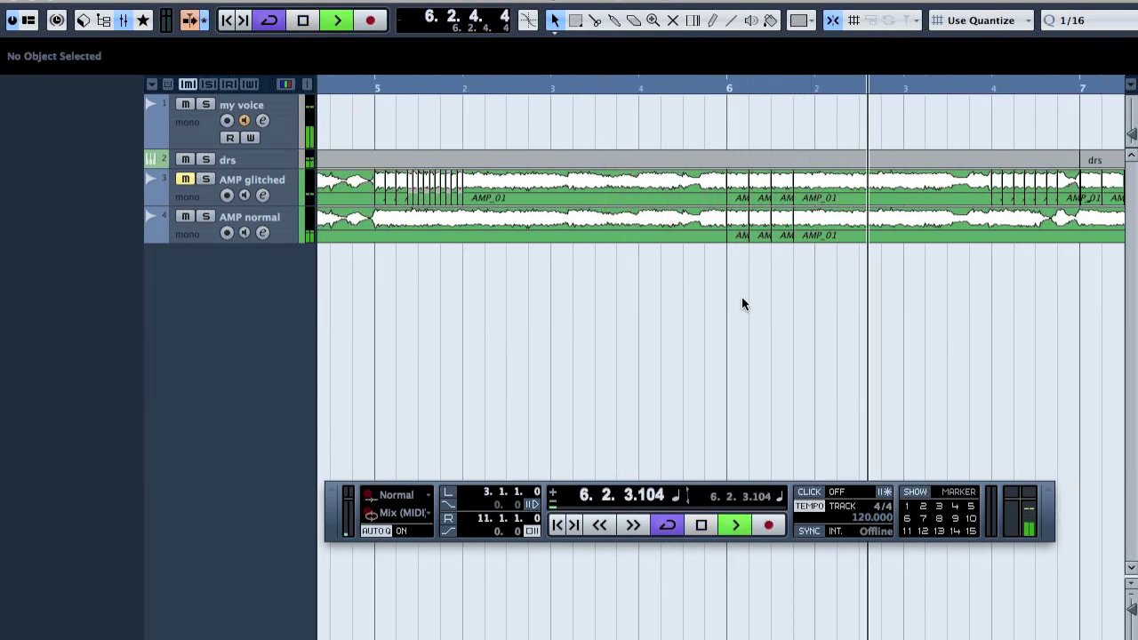
key("space")
Set quantize to 1/32, cut a 1/32 slice at 6.4.1 on AMP normal, and trim the remaining audio to match AMP glitched
scroll(736, 291, "right", 5)
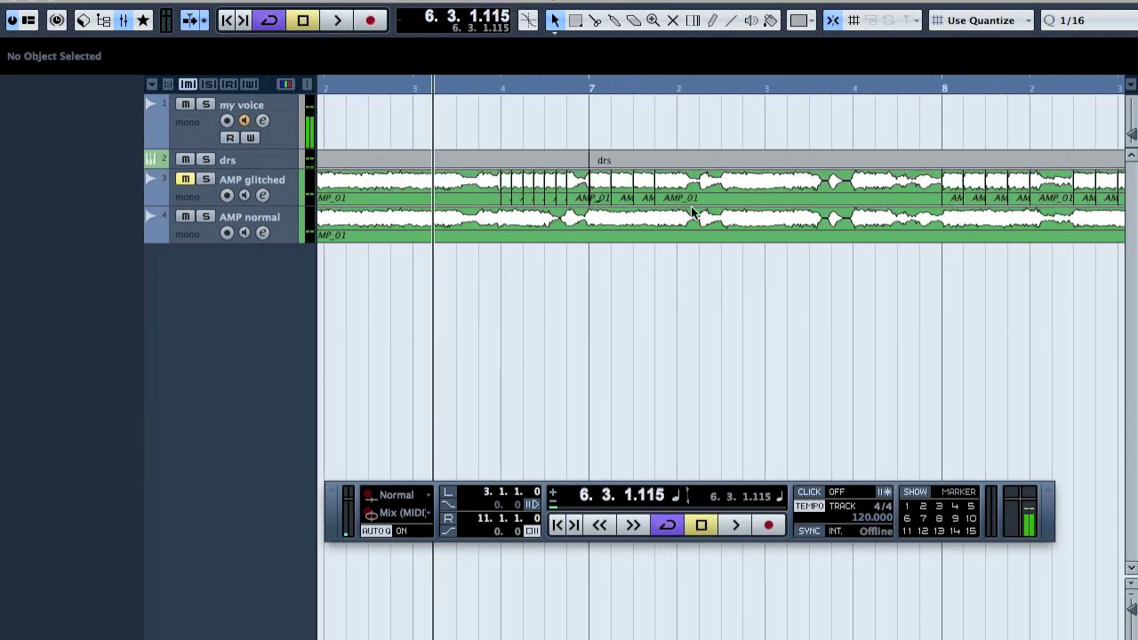
left_click(1076, 21)
left_click(1023, 117)
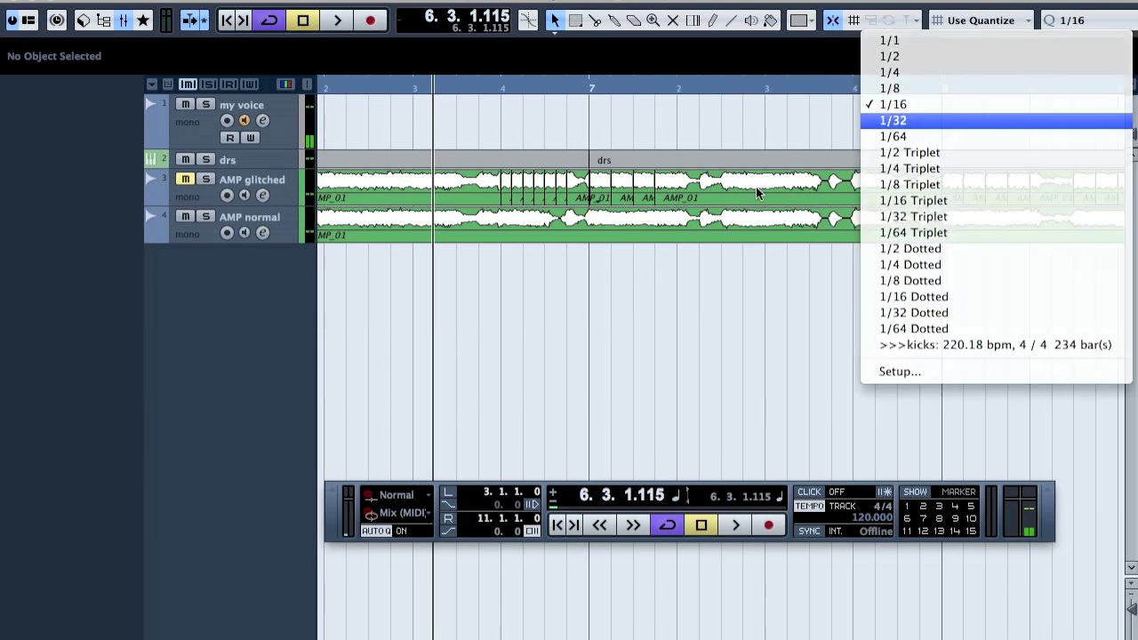
left_click(505, 228, "alt")
left_click(521, 229)
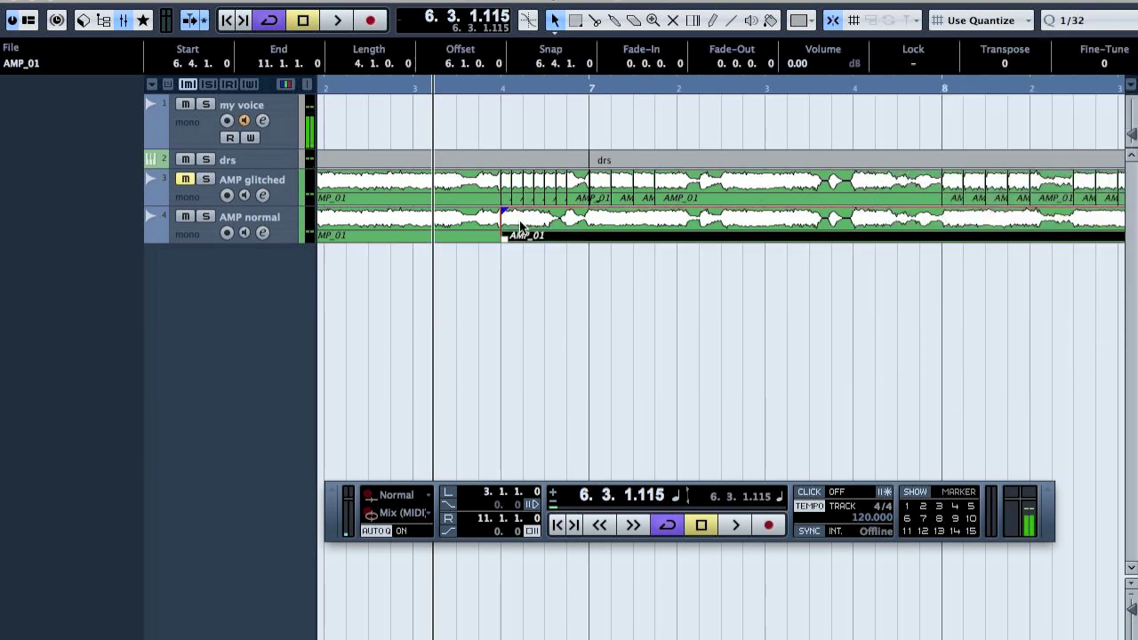
left_click(516, 233, "alt")
left_click_drag(517, 236, 568, 234)
Duplicate the 1/32 slice at 6.4.1 on AMP normal five times to fill the gap, and play the result
left_click(509, 227)
key("ctrl+d")
key("ctrl+d")
key("ctrl+d")
key("ctrl+d")
key("ctrl+d")
key("space")
key("space")
Cut a 1/16 slice at bar 7 on AMP normal and duplicate it twice to fill up to 7.1.4
left_click_drag(594, 227, 656, 234)
left_click(599, 228)
key("ctrl+d")
key("ctrl+d")
Play AMP normal from 6.4.2 through the stutters into bar 7
left_click(522, 82)
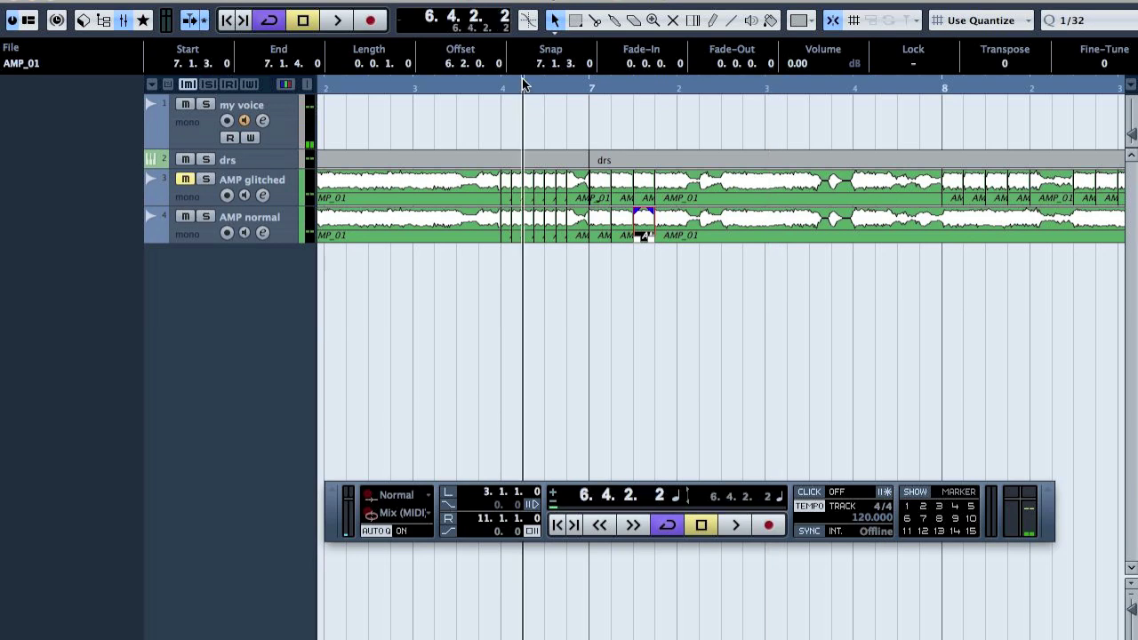
key("space")
key("space")
Cut a 1/16 slice at bar 8 on AMP normal and duplicate it three times to fill up to 8.2.1
scroll(660, 246, "right", 5)
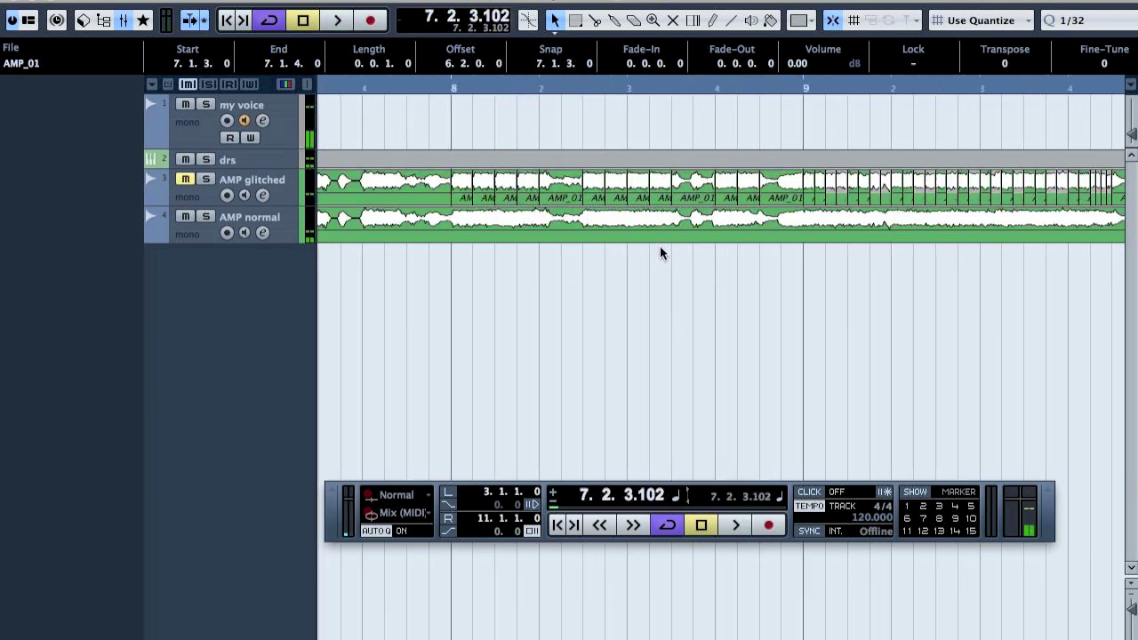
left_click(460, 235)
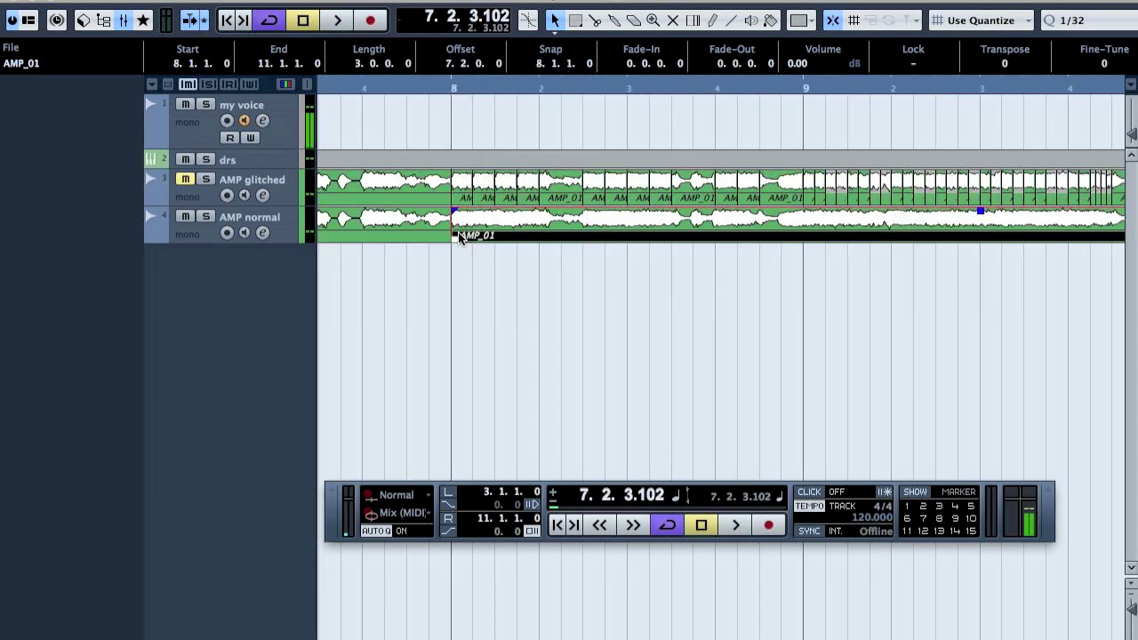
left_click_drag(456, 236, 542, 230)
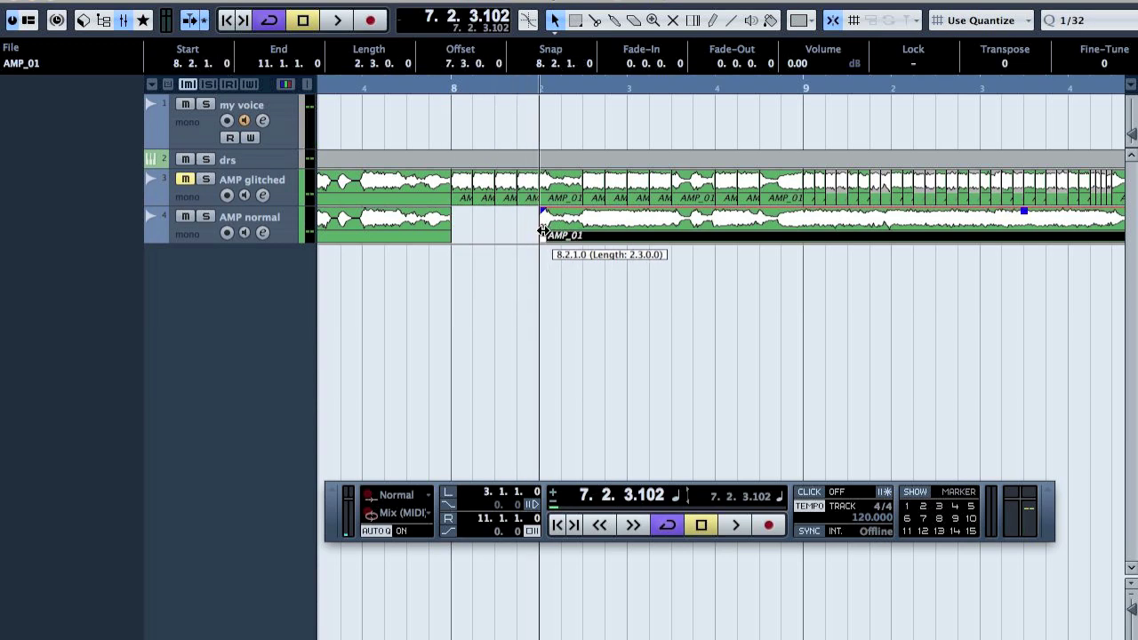
left_click(447, 223)
left_click_drag(451, 242, 466, 240)
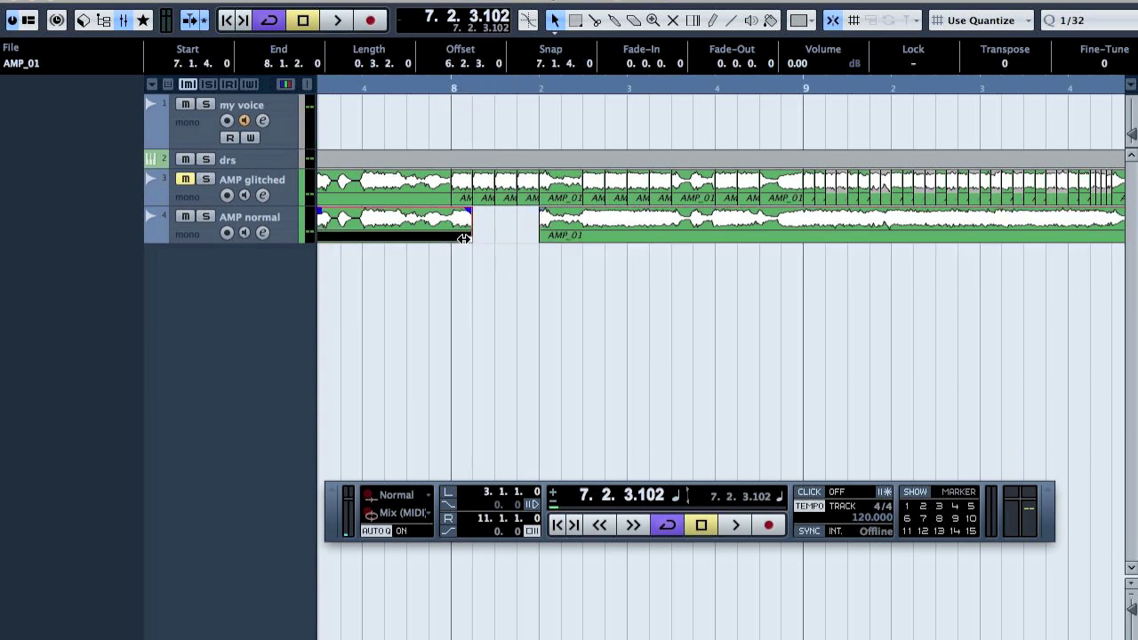
left_click(452, 234, "alt")
key("super+d")
key("super+d")
key("super+d")
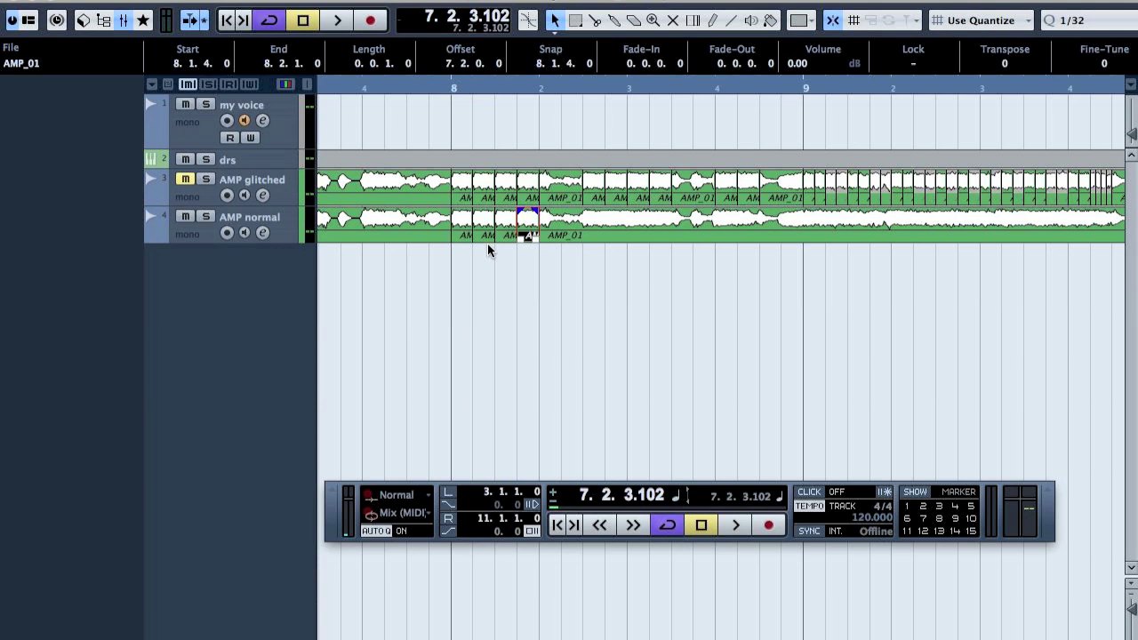
Cut a 1/16 slice at 8.2.3 on AMP normal and duplicate it three times to fill up to 8.3.3
left_click(585, 220, "alt")
left_click(613, 235, "alt")
left_click_drag(606, 238, 673, 233)
left_click(592, 236)
key("super+d")
key("super+d")
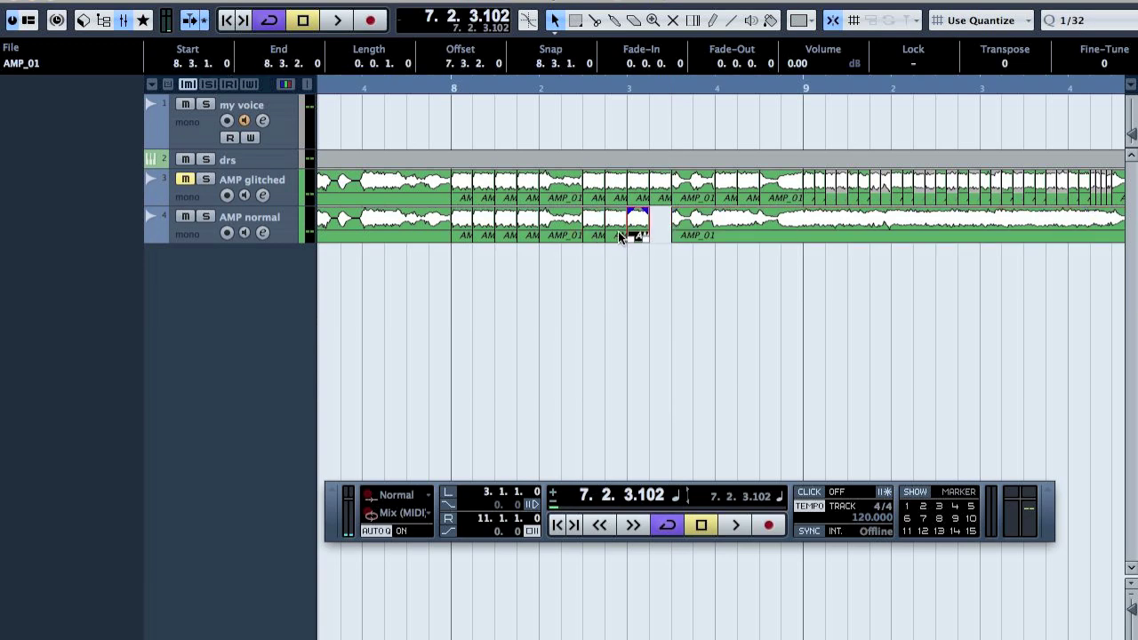
key("super+d")
Cut a 1/16 slice at 8.4.1 on AMP normal, duplicate it once up to 8.4.3, and play the bar 8 stutters
left_click_drag(722, 228, 762, 230)
left_click(744, 229)
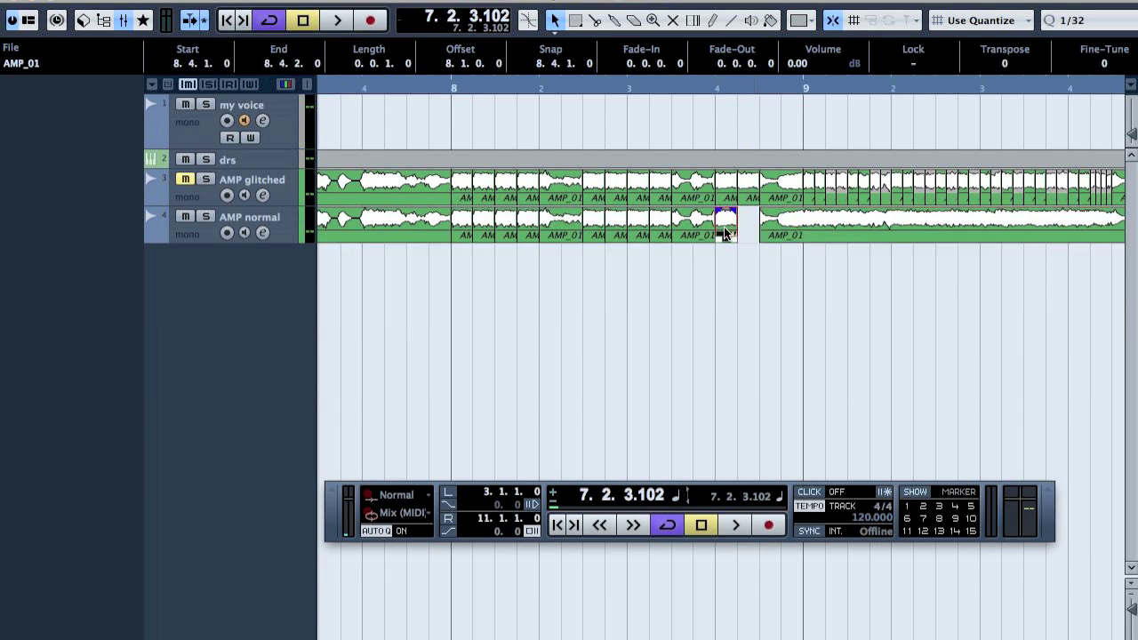
double_click(421, 90)
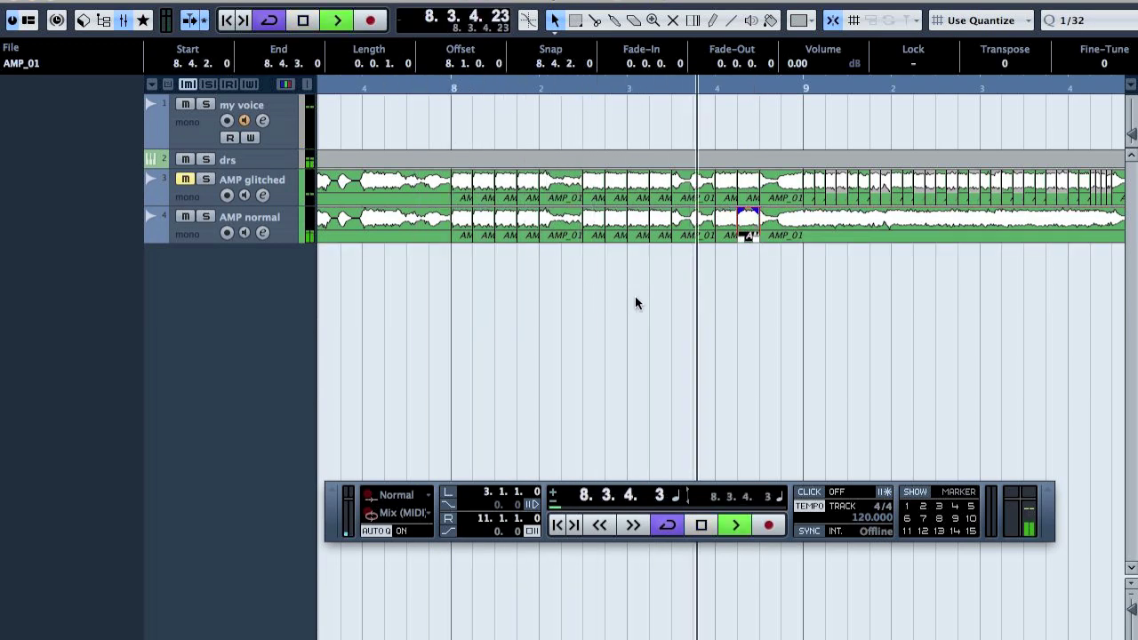
key("space")
left_click(614, 307)
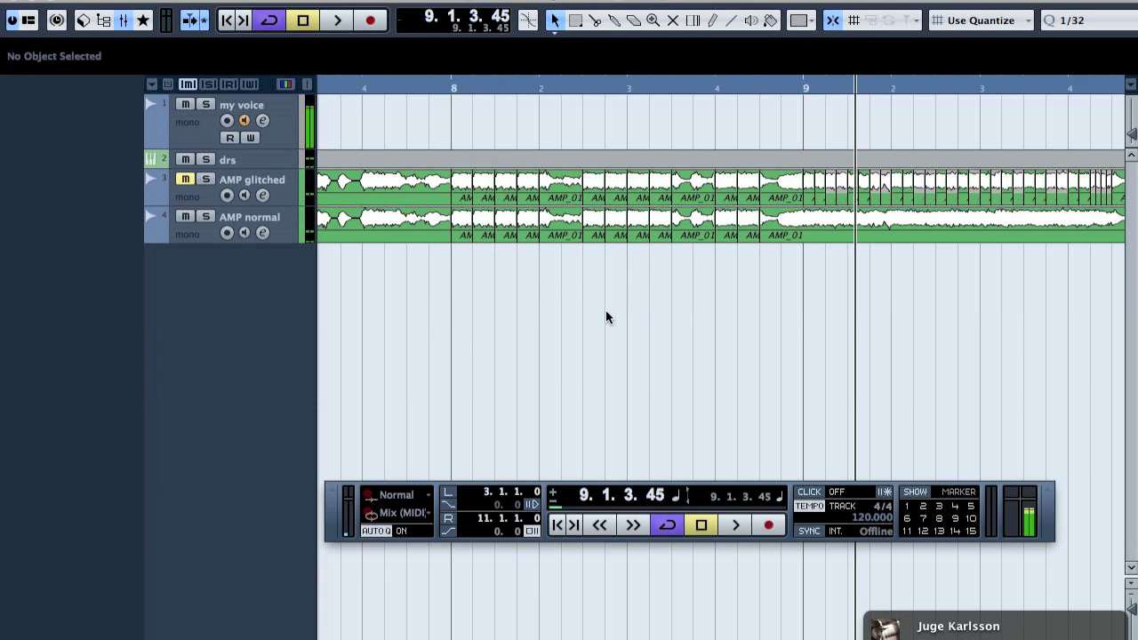
Split AMP normal into 1/16 and 1/32 slices from bar 9 to 9.4.3, matching the cuts on AMP glitched
scroll(606, 310, "right", 5)
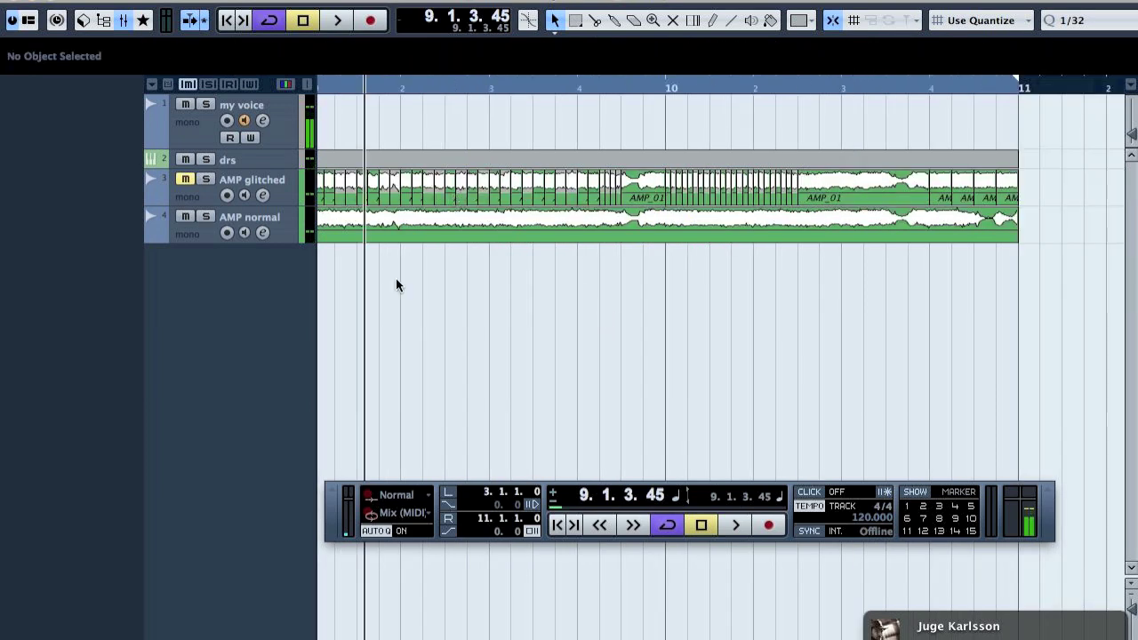
scroll(491, 570, "left", 2)
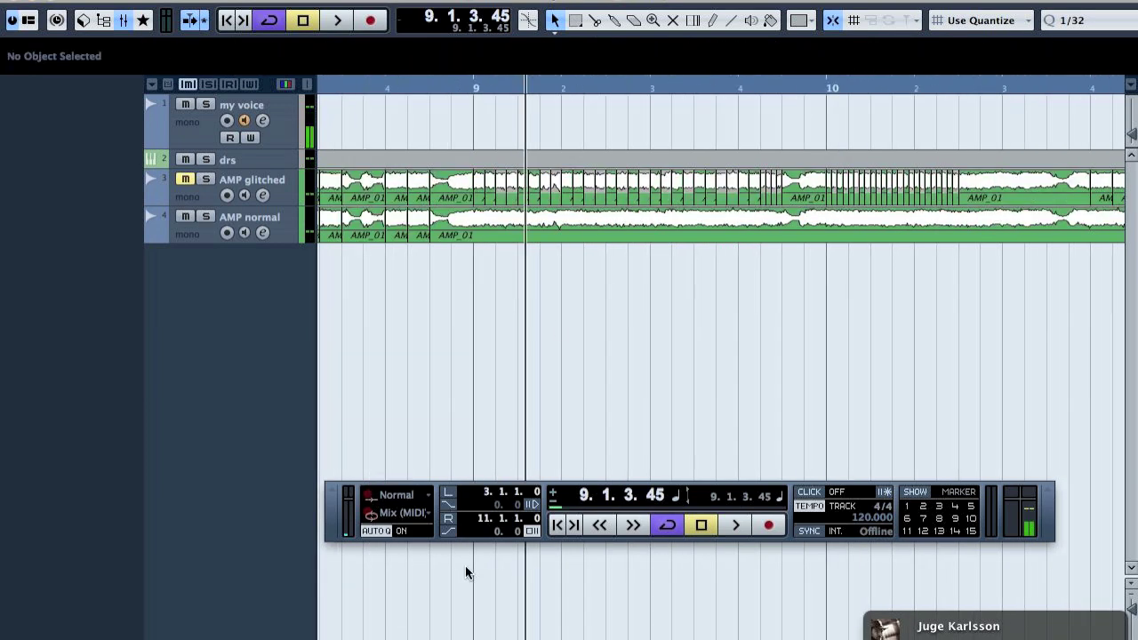
left_click_drag(465, 85, 465, 233)
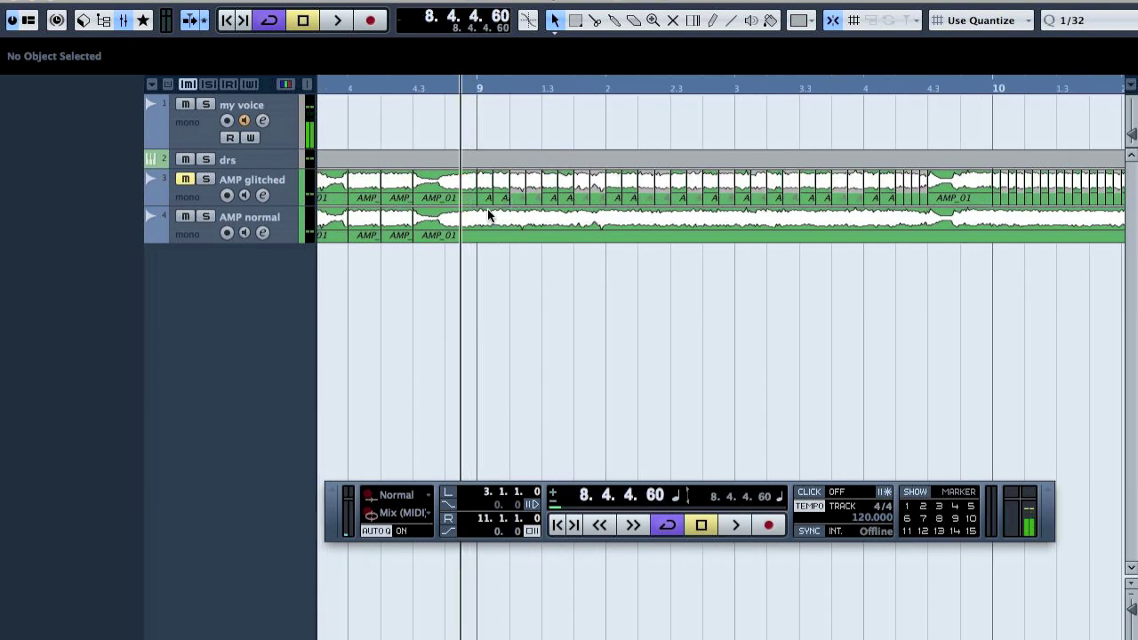
left_click_drag(480, 223, 925, 233)
Select every other slice on AMP normal from 9.1.2 to 9.4.3, audition the passage, and mute the selected slices
left_click(909, 231)
left_click(840, 229, "shift")
left_click(791, 229, "shift")
left_click(756, 229, "shift")
left_click(728, 229, "shift")
left_click(695, 230, "shift")
left_click(654, 229, "shift")
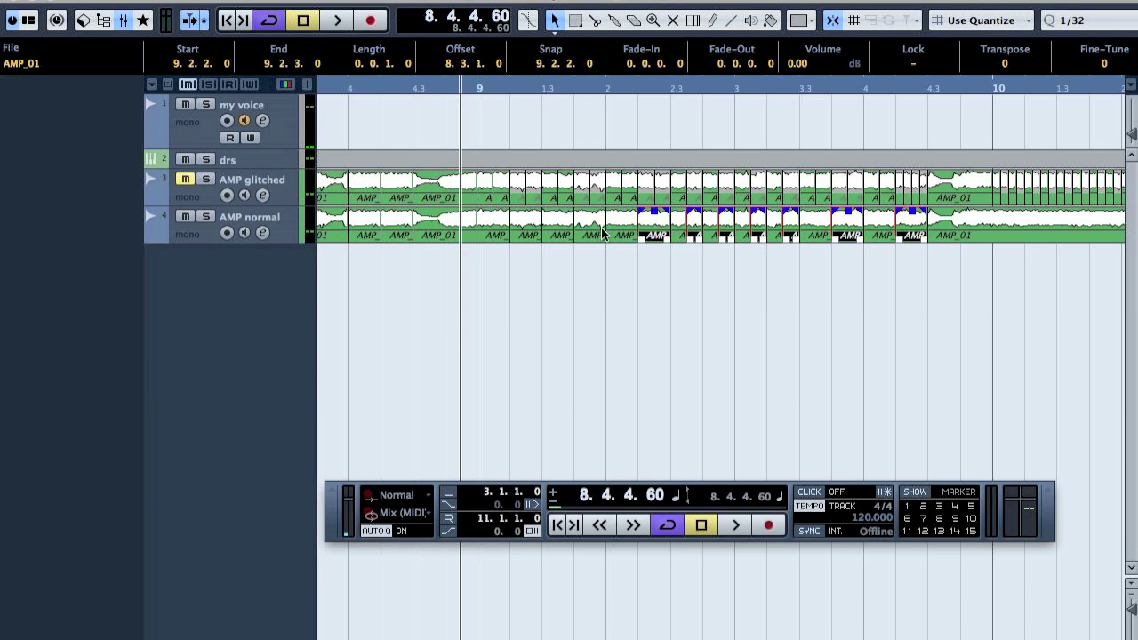
left_click(528, 231, "shift")
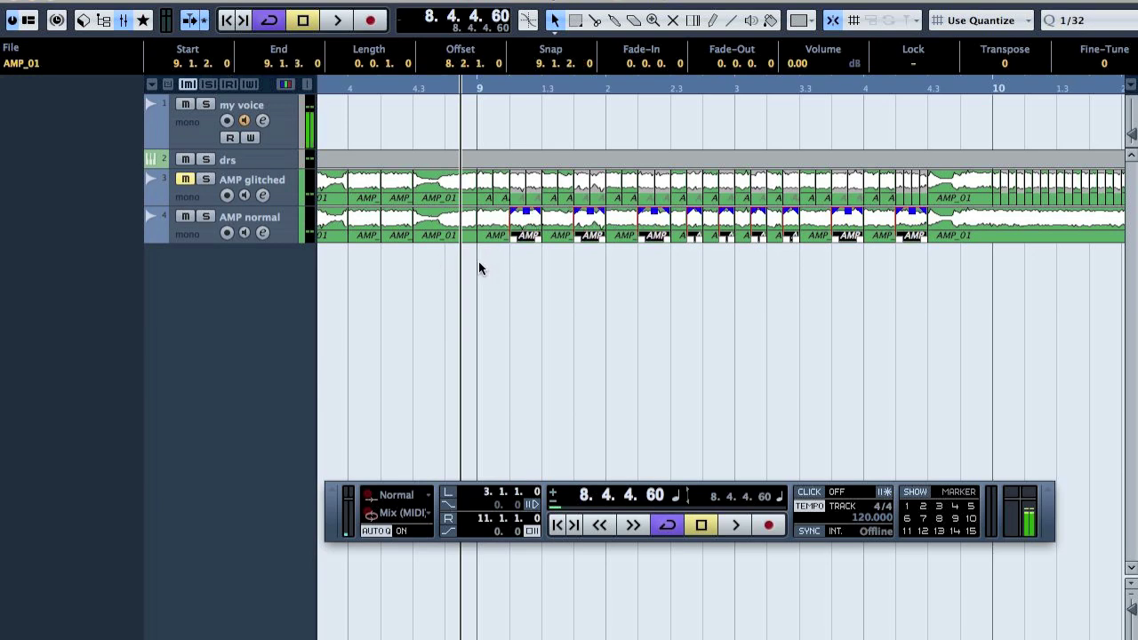
key("space")
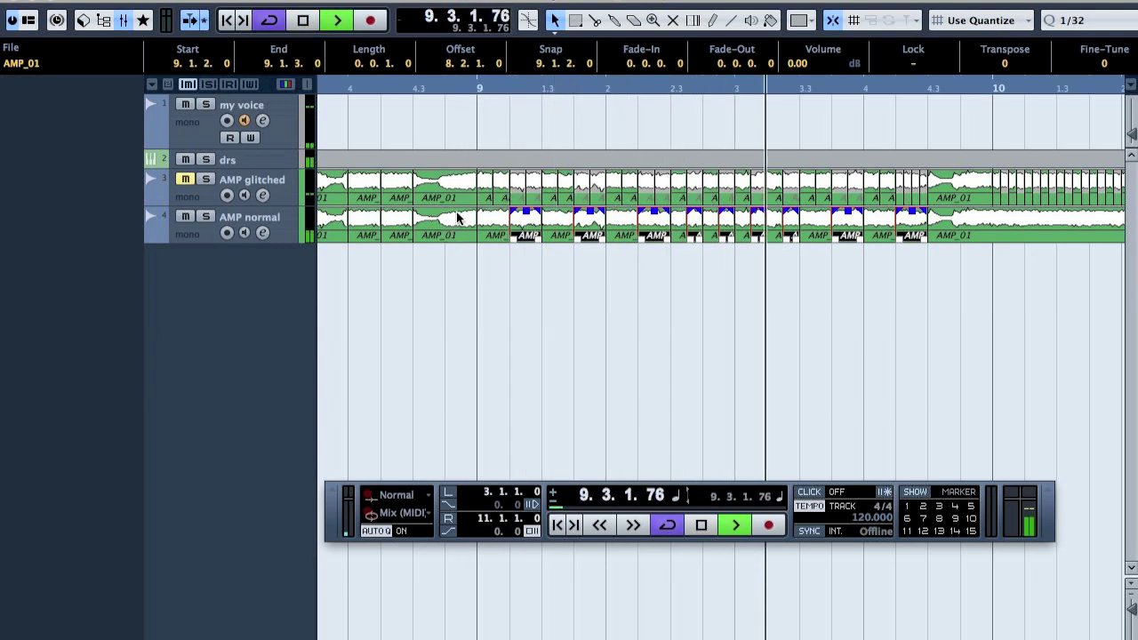
key("space")
left_click(398, 87)
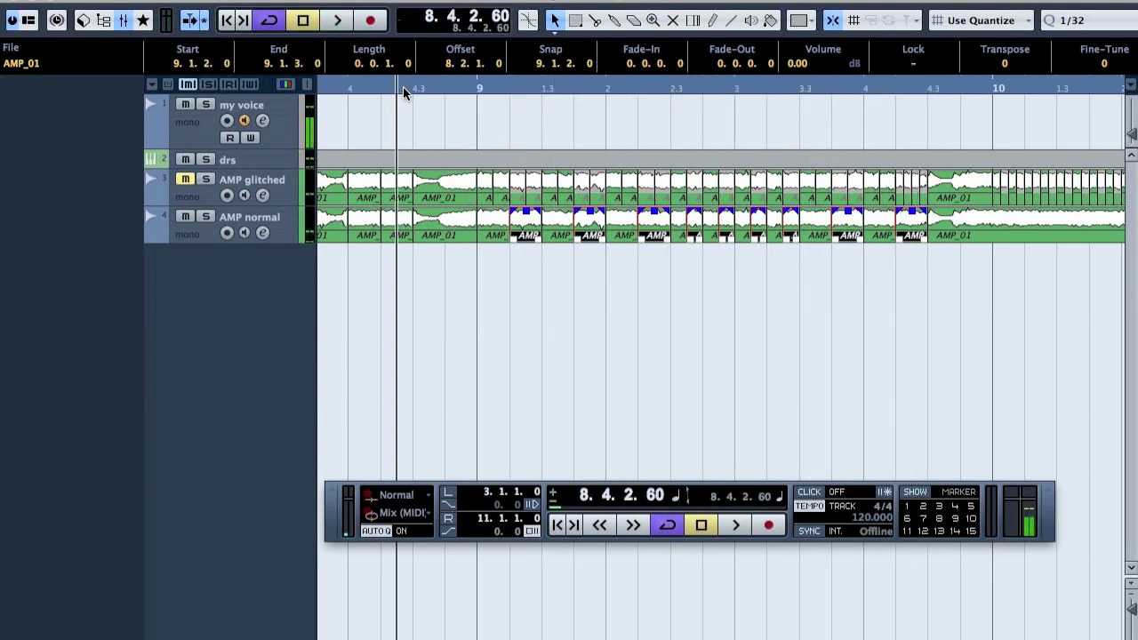
key("shift+m")
Play AMP normal from 8.4.2 through the muted gaps of bar 9 into bar 10
key("space")
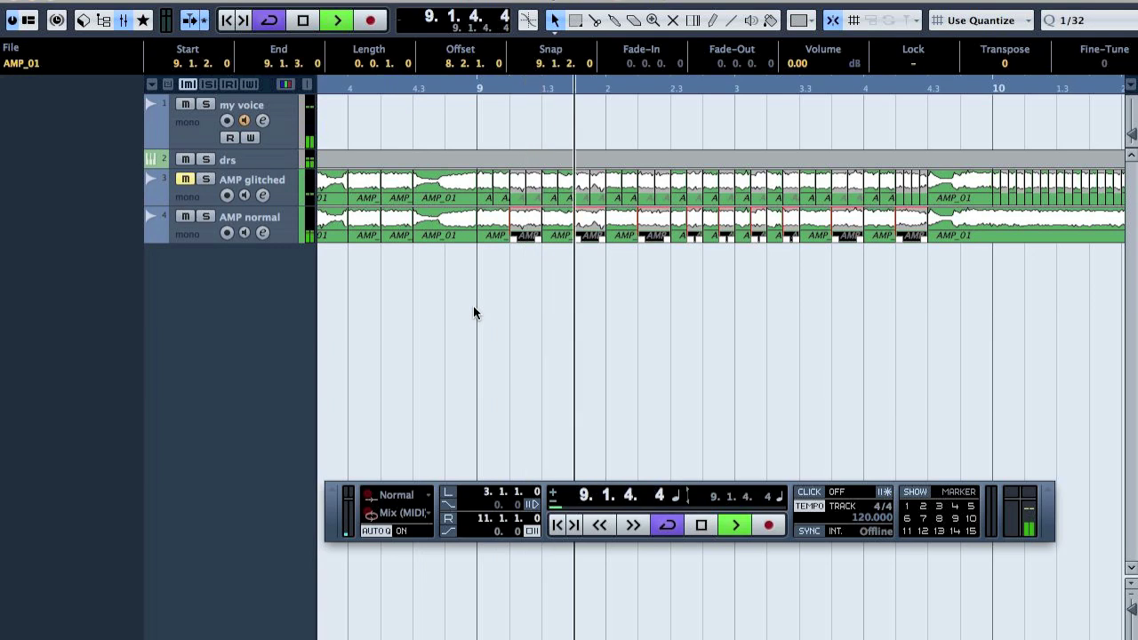
key("space")
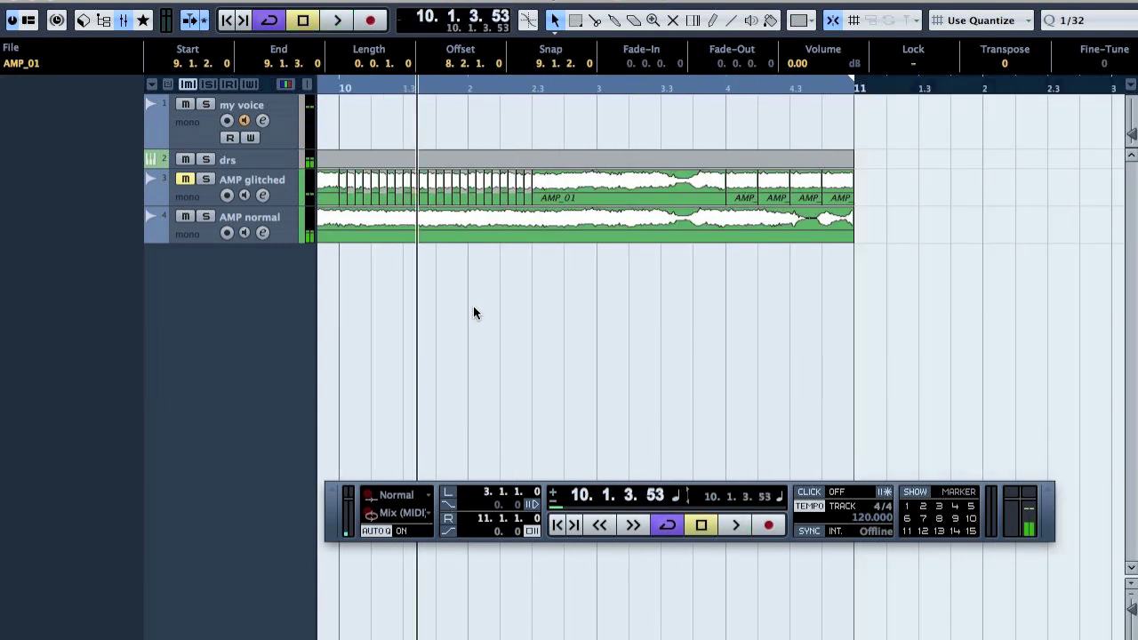
left_click(430, 312)
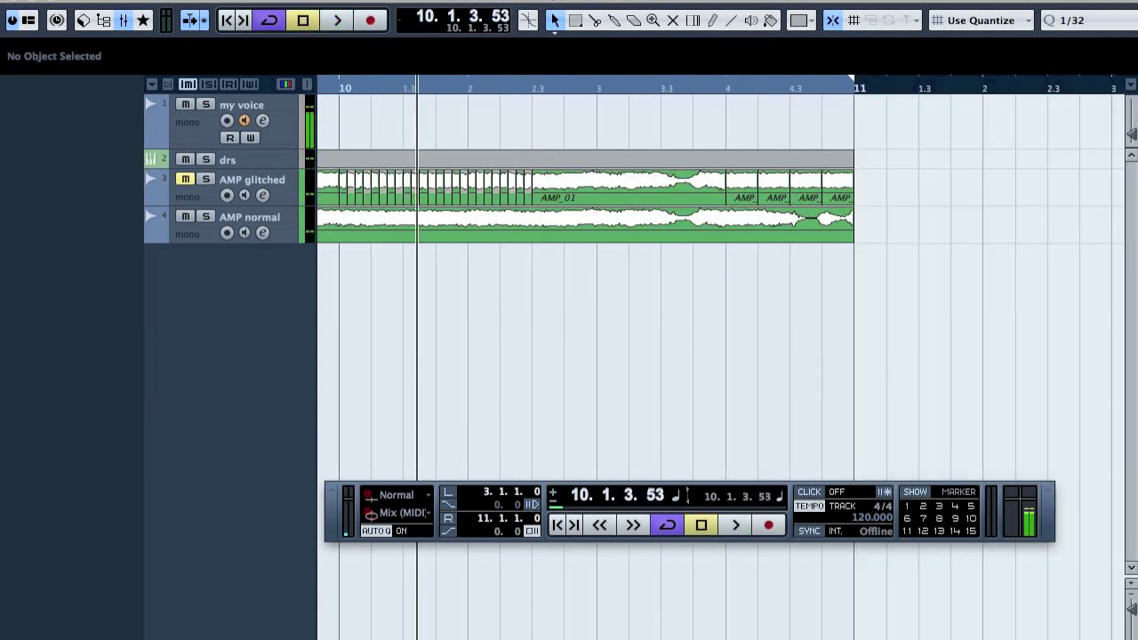
Set quantize to 1/64 and split AMP normal into 1/64 slices from bar 10 to 10.2.3
left_click(1096, 27)
left_click(991, 137)
left_click(349, 230, "alt")
left_click(356, 229, "alt")
left_click(363, 229, "alt")
left_click(371, 230, "alt")
left_click(379, 230, "alt")
left_click(388, 229, "alt")
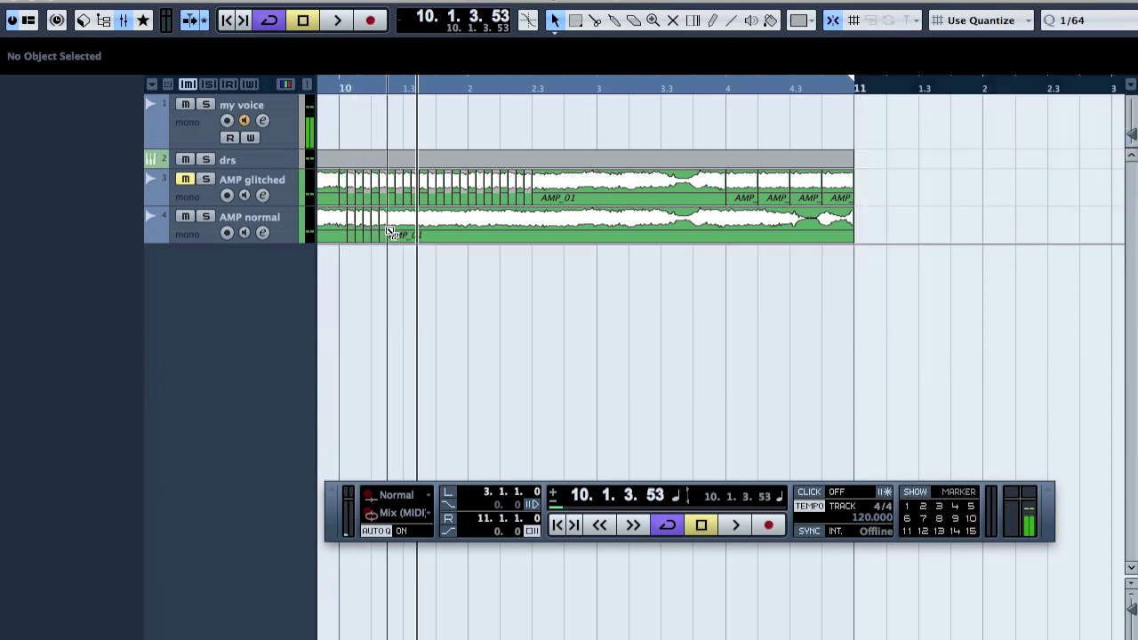
left_click(397, 229, "alt")
left_click(404, 231, "alt")
left_click(445, 232, "alt")
left_click(469, 233, "alt")
left_click(500, 233, "alt")
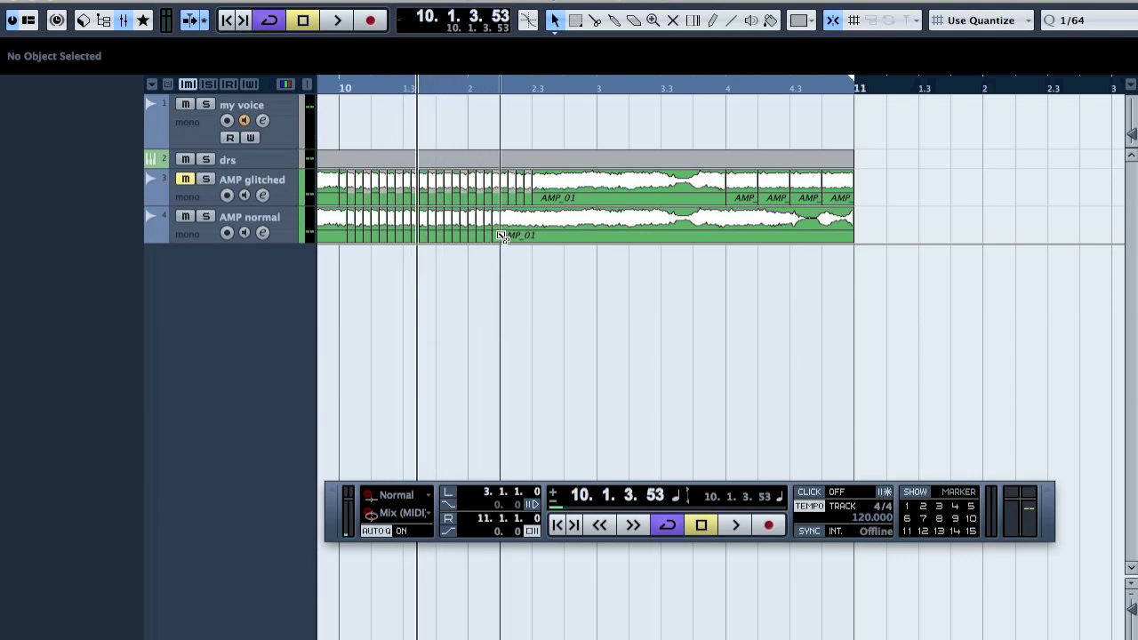
left_click(532, 233, "alt")
Mute every other 1/64 slice on AMP normal between bar 10 and 10.2.3 with the Mute tool, and play the result
key("7")
left_click(367, 223)
left_click(400, 224)
left_click(415, 225)
left_click(431, 225)
left_click(447, 226)
left_click(464, 226)
left_click(479, 226)
left_click(496, 226)
left_click(512, 226)
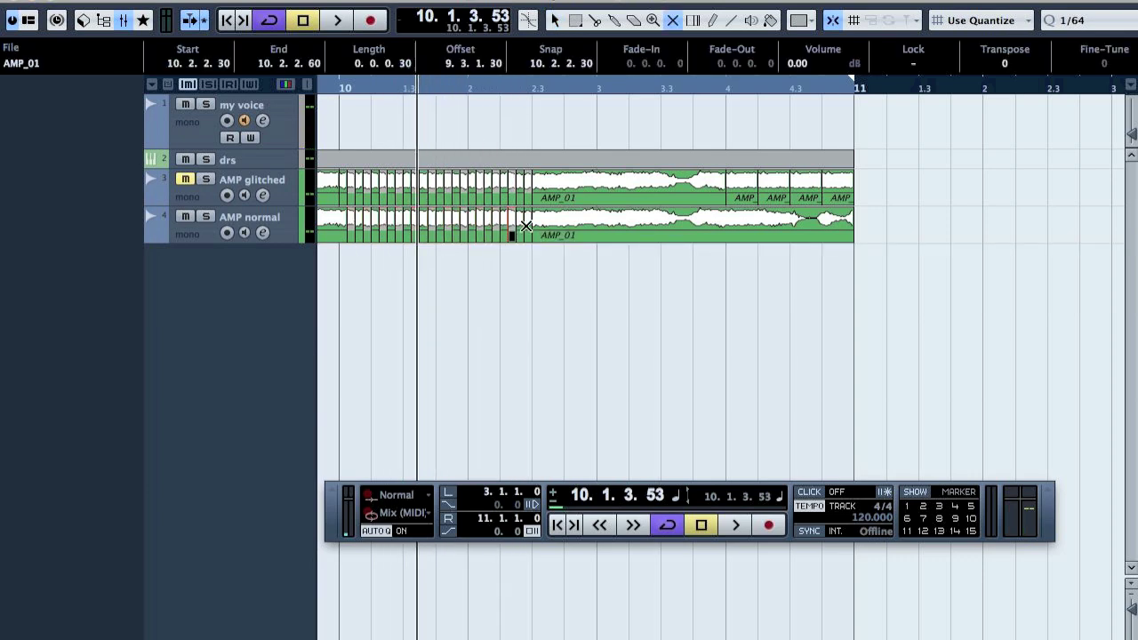
key("space")
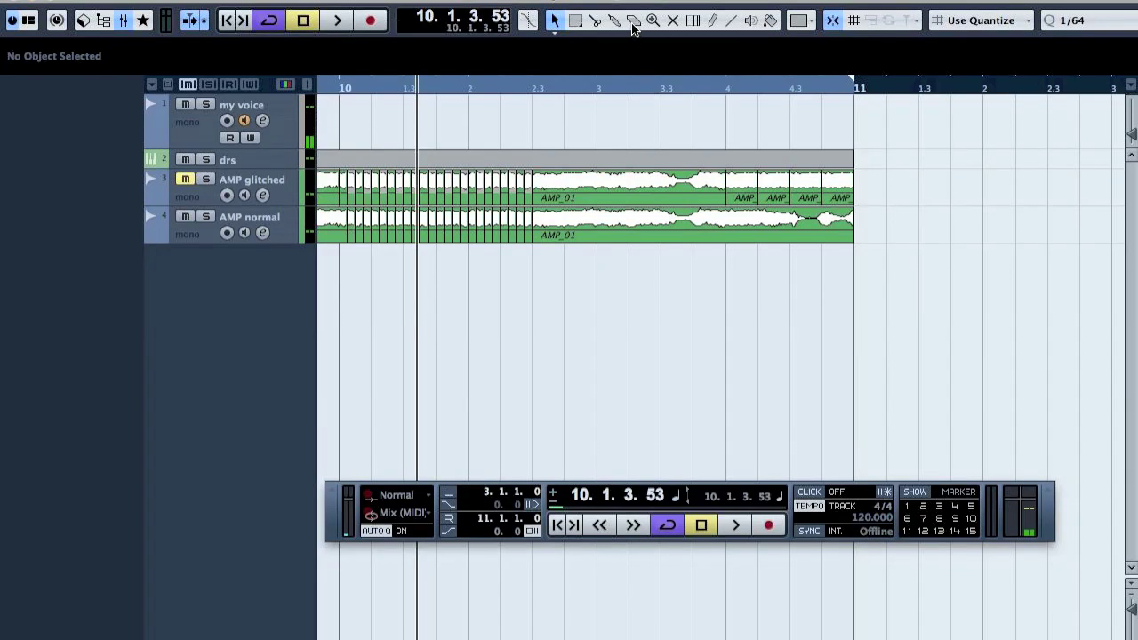
Activate the Mute tool for the 1/64 slices at bar 10 on AMP normal
left_click(673, 21)
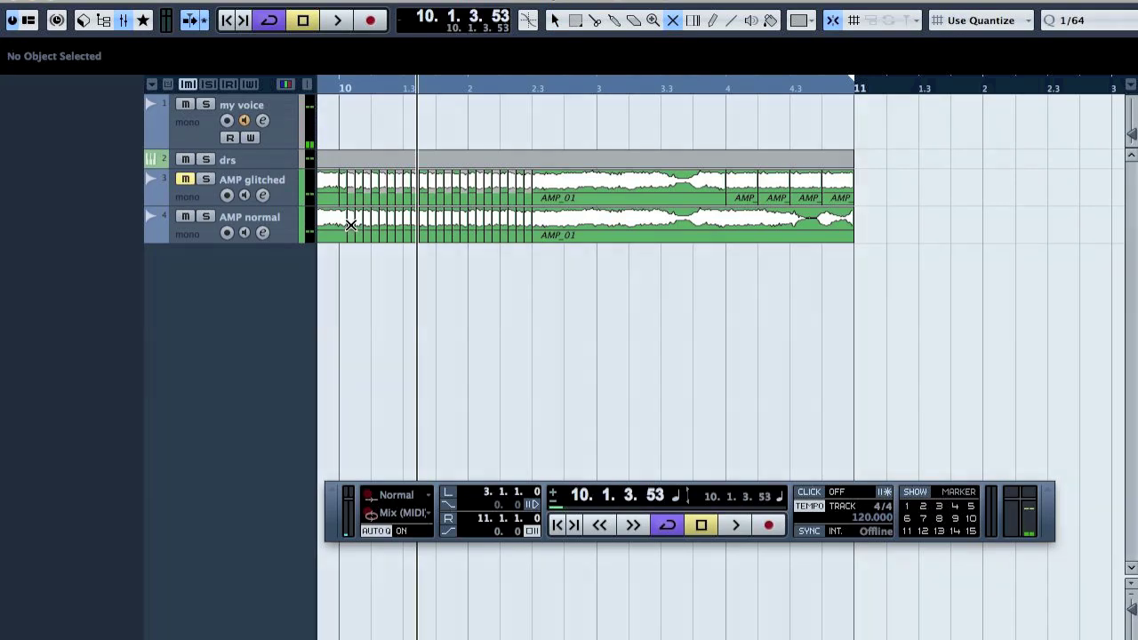